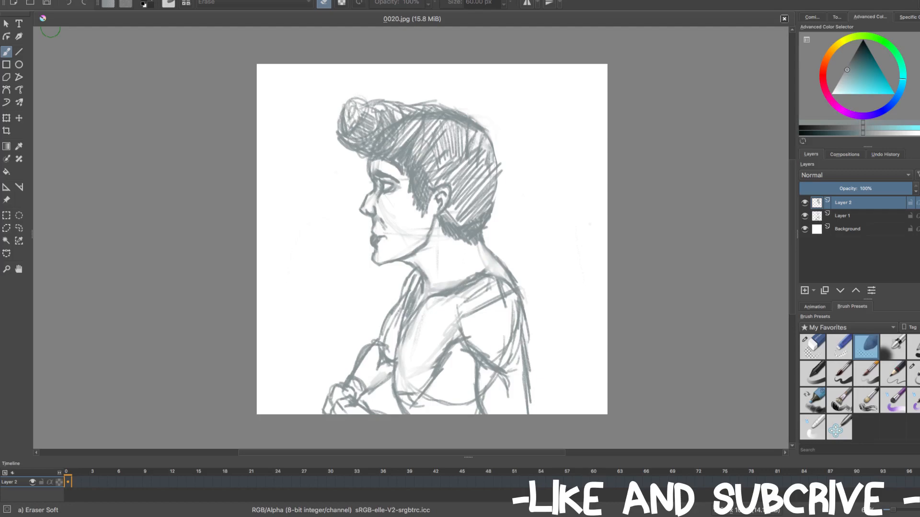
- Try out a few strokes with the Pencil-3 Large 4B brush behind the figure's neck and undo them
{"action": "left_click", "coordinate": [515, 180]}
{"action": "key", "text": "/"}
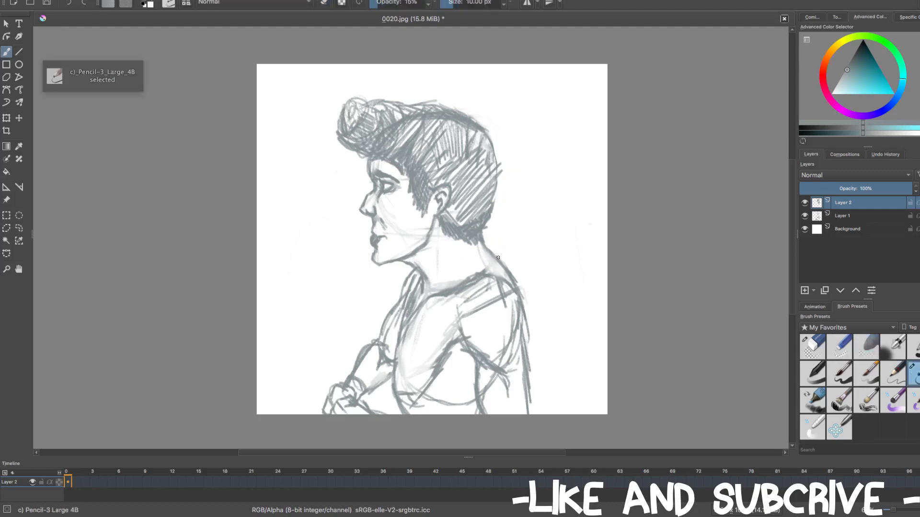
{"action": "mouse_move", "coordinate": [495, 254]}
{"action": "left_mouse_down"}
{"action": "mouse_move", "coordinate": [514, 193]}
{"action": "mouse_move", "coordinate": [494, 211]}
{"action": "left_mouse_up"}
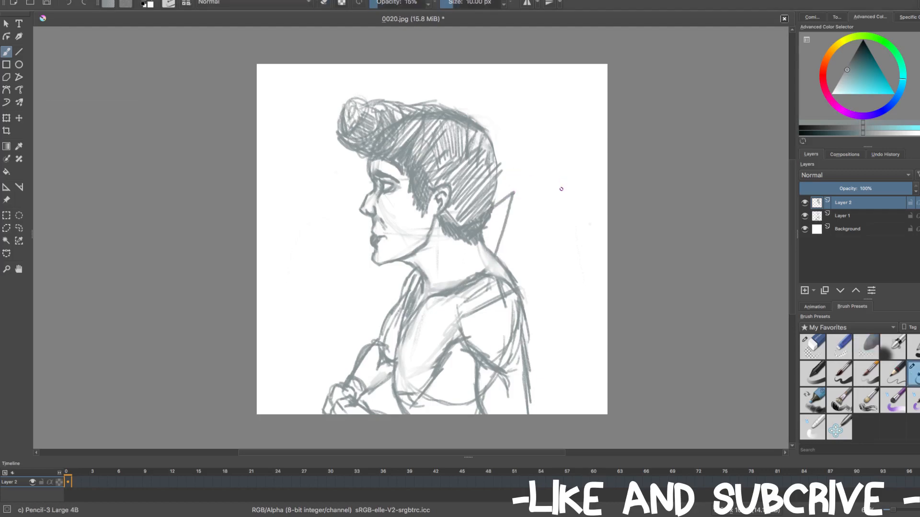
{"action": "key", "text": "ctrl+z"}
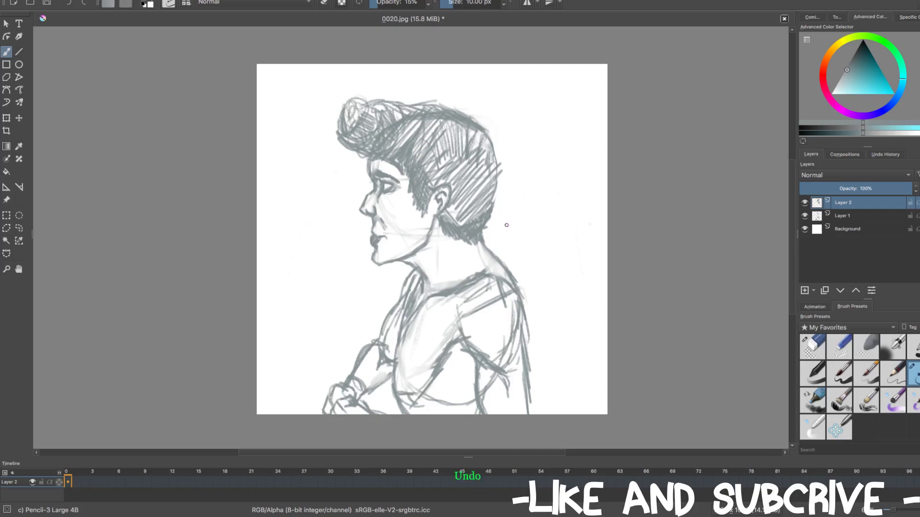
{"action": "left_click_drag", "start_coordinate": [503, 231], "coordinate": [525, 139]}
{"action": "key", "text": "ctrl+z"}
{"action": "mouse_move", "coordinate": [513, 203]}
{"action": "left_mouse_down"}
{"action": "mouse_move", "coordinate": [519, 180]}
{"action": "mouse_move", "coordinate": [498, 173]}
{"action": "left_mouse_up"}
{"action": "key", "text": "ctrl+z"}
{"action": "key", "text": "ctrl+z"}
- Switch to the Basic-5 Size brush, try a few strokes behind the shoulder and undo them
{"action": "left_click", "coordinate": [840, 376]}
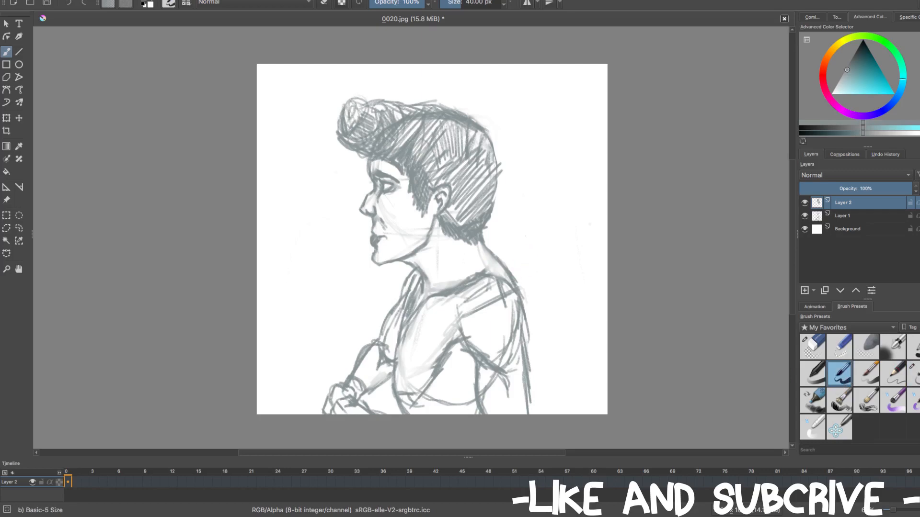
{"action": "left_click_drag", "start_coordinate": [547, 301], "coordinate": [538, 274]}
{"action": "mouse_move", "coordinate": [536, 229]}
{"action": "left_mouse_down"}
{"action": "mouse_move", "coordinate": [561, 226]}
{"action": "mouse_move", "coordinate": [560, 207]}
{"action": "left_mouse_up"}
{"action": "key", "text": "ctrl+z"}
{"action": "key", "text": "ctrl+z"}
{"action": "mouse_move", "coordinate": [538, 229]}
{"action": "left_mouse_down"}
{"action": "mouse_move", "coordinate": [544, 170]}
{"action": "mouse_move", "coordinate": [576, 232]}
{"action": "mouse_move", "coordinate": [562, 230]}
{"action": "mouse_move", "coordinate": [540, 184]}
{"action": "mouse_move", "coordinate": [581, 242]}
{"action": "left_mouse_up"}
{"action": "key", "text": "ctrl+z"}
{"action": "key", "text": "ctrl+z"}
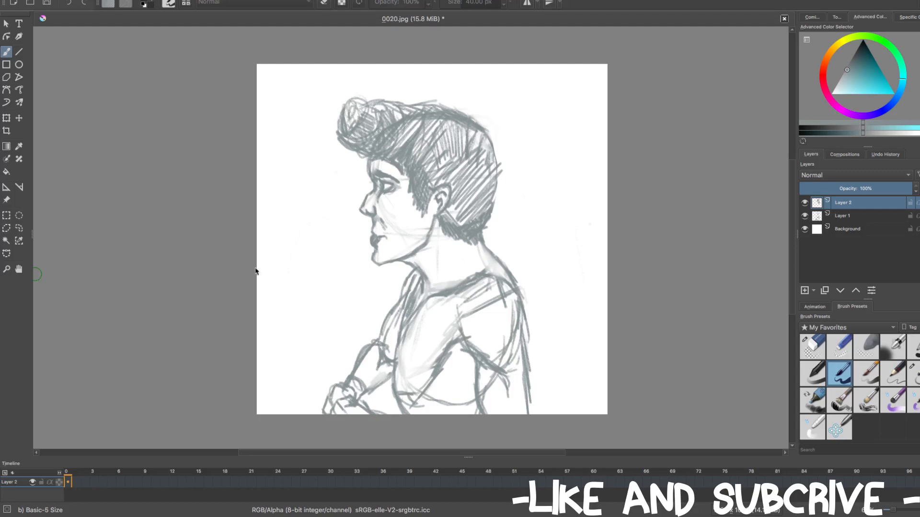
{"action": "left_click", "coordinate": [155, 274]}
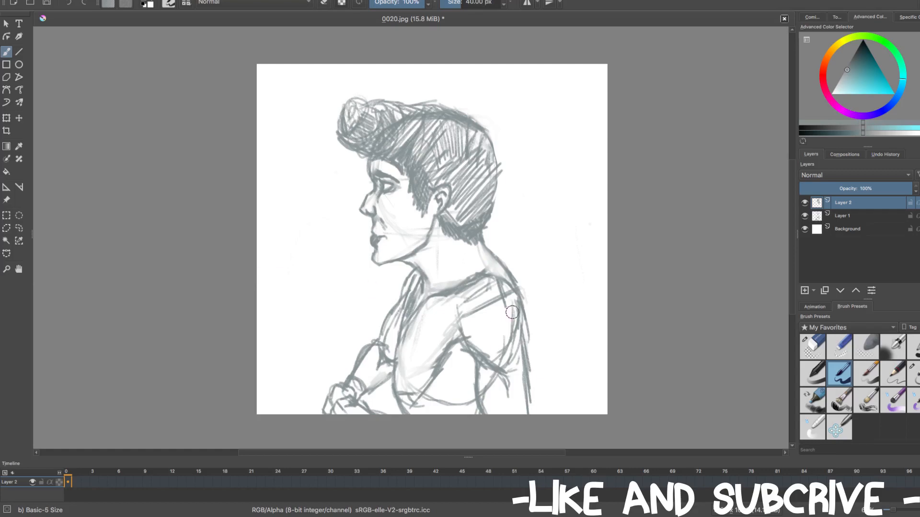
{"action": "scroll", "coordinate": [508, 312], "scroll_direction": "up", "scroll_amount": 4}
{"action": "scroll", "coordinate": [507, 312], "scroll_direction": "down", "scroll_amount": 4}
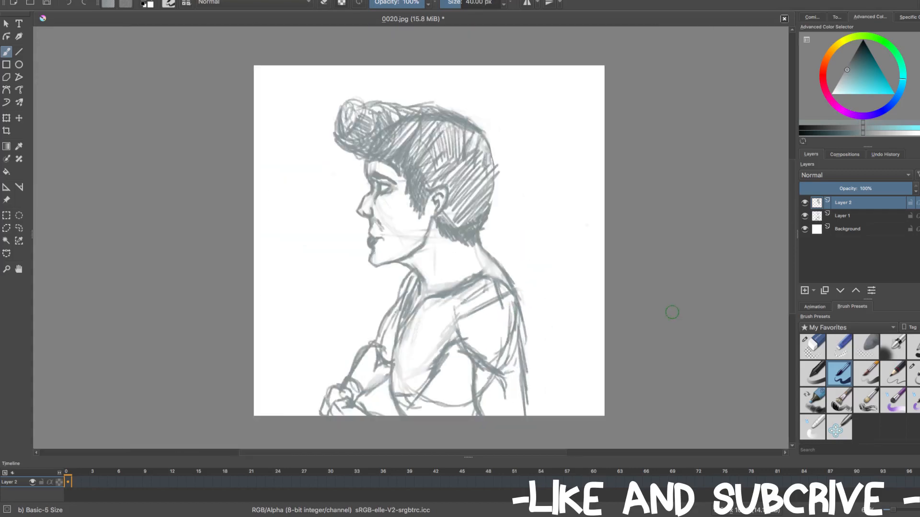
- Add a new paint layer on top and merge Layer 2 down into Layer 1
{"action": "left_click", "coordinate": [805, 290]}
{"action": "left_click", "coordinate": [858, 219]}
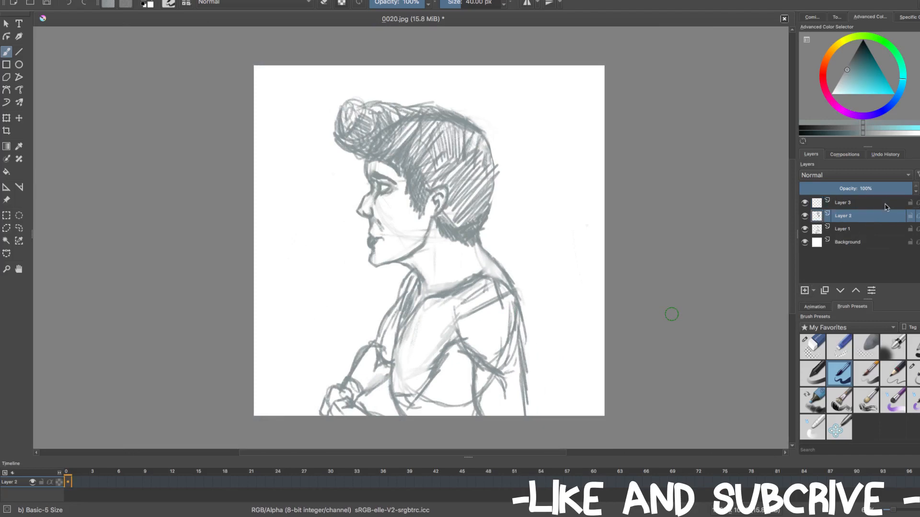
{"action": "right_click", "coordinate": [882, 218]}
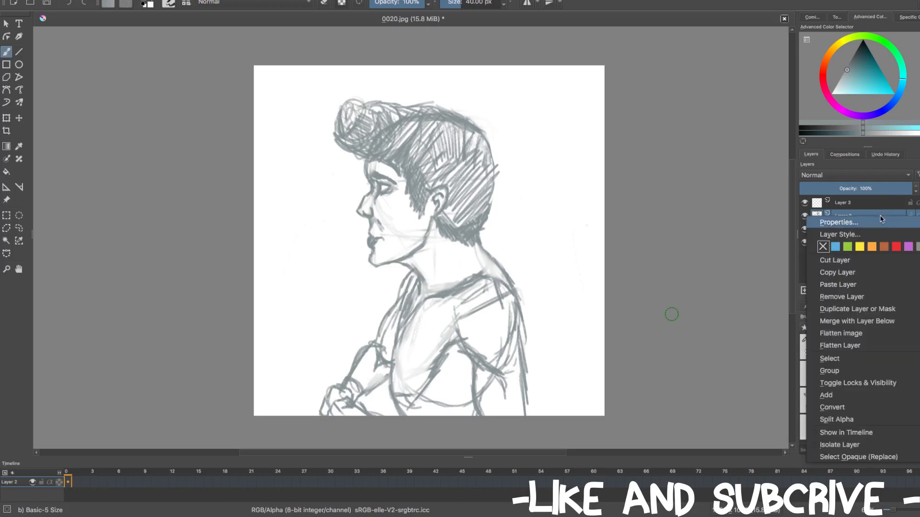
{"action": "left_click", "coordinate": [864, 322]}
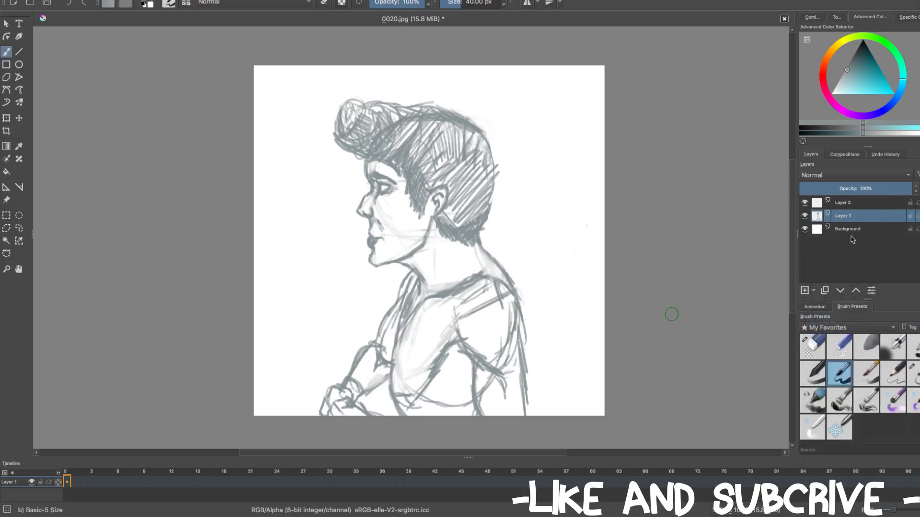
- Lower the opacity of the merged sketch layer, Layer 1, to 49%
{"action": "left_click", "coordinate": [852, 206]}
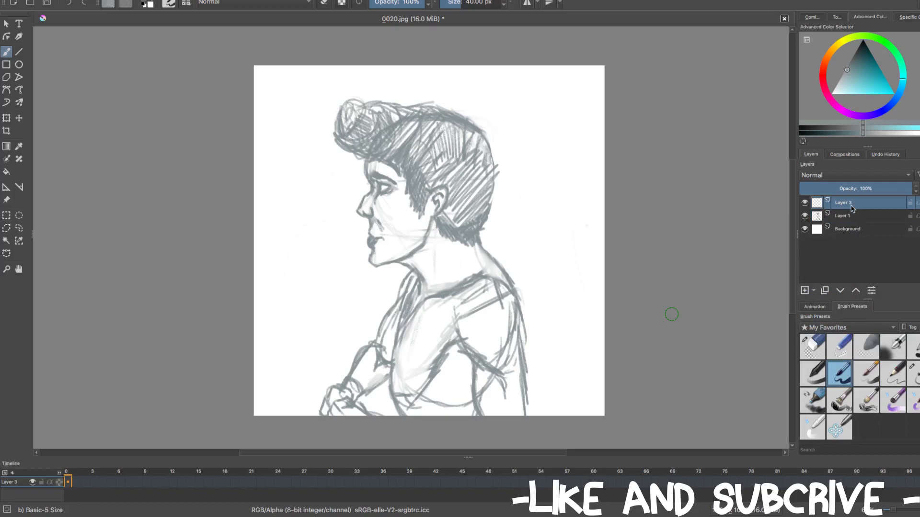
{"action": "left_click", "coordinate": [855, 218]}
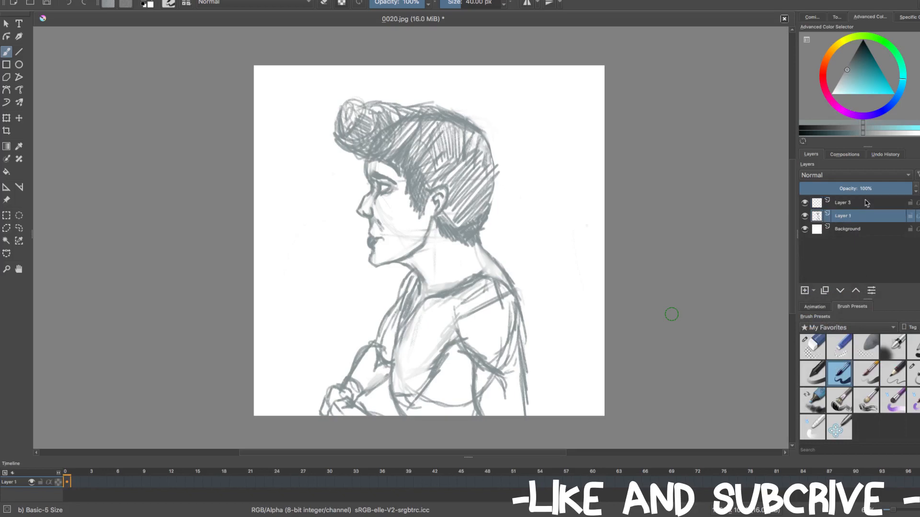
{"action": "left_click_drag", "start_coordinate": [876, 190], "coordinate": [856, 190]}
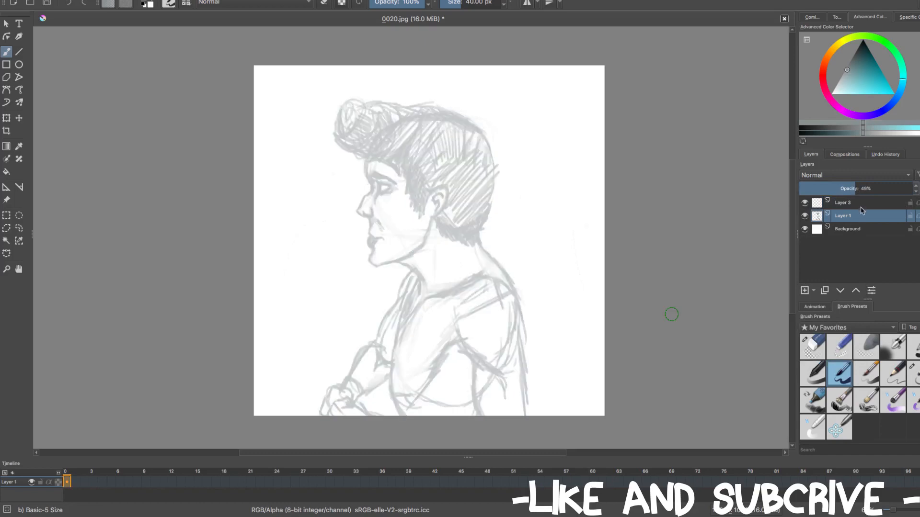
- Add a new paint layer directly above Layer 1 and fill it entirely with a crimson red
{"action": "left_click", "coordinate": [863, 205]}
{"action": "left_click", "coordinate": [861, 217]}
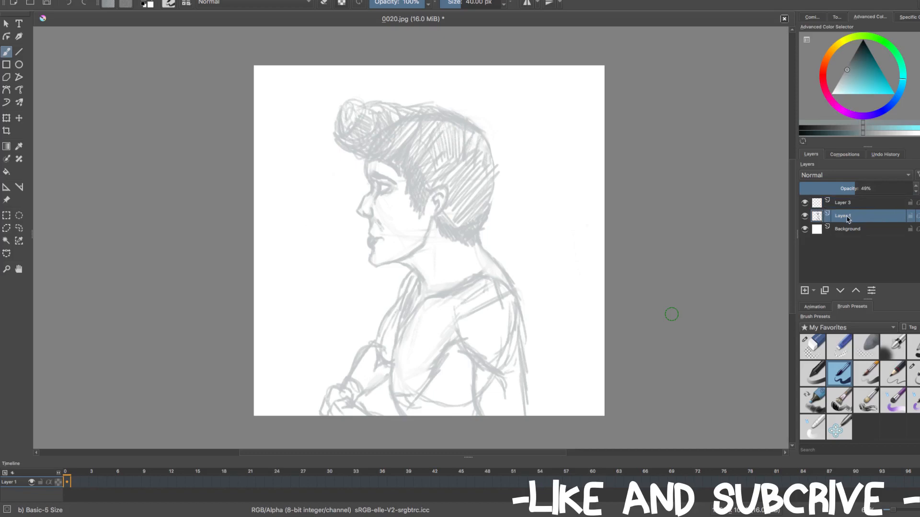
{"action": "left_click", "coordinate": [805, 290]}
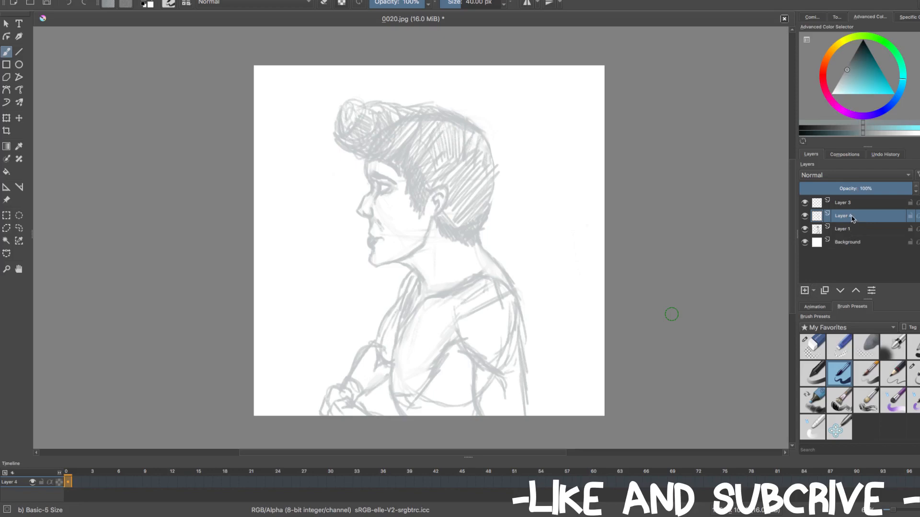
{"action": "mouse_move", "coordinate": [852, 219]}
{"action": "left_click", "coordinate": [825, 82]}
{"action": "left_click", "coordinate": [874, 79]}
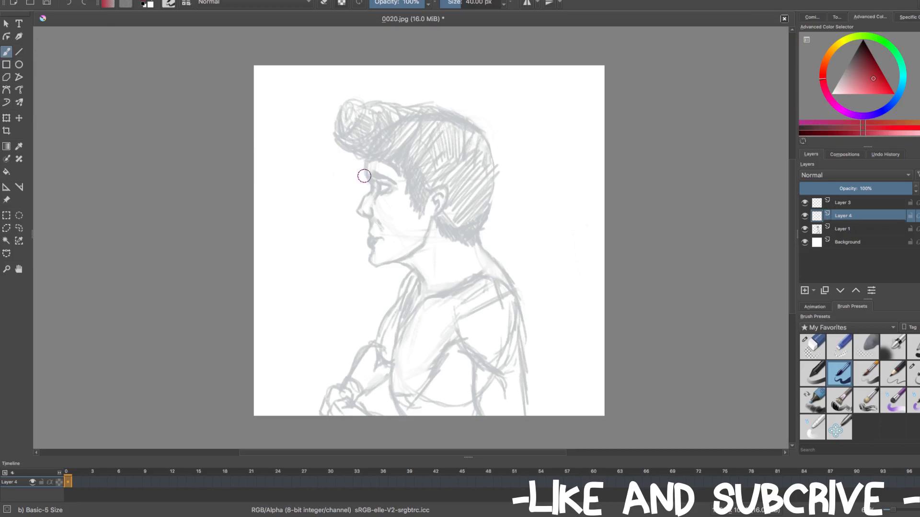
{"action": "key", "text": "BackSpace"}
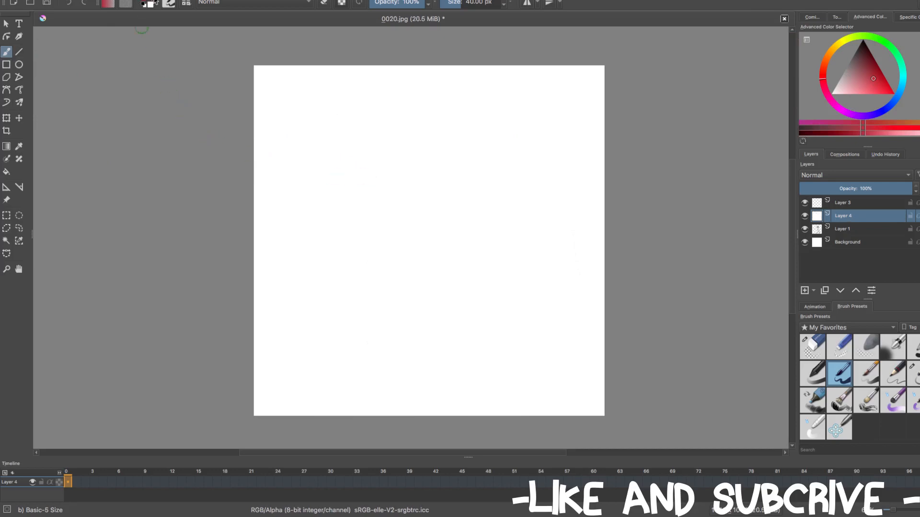
{"action": "left_click", "coordinate": [151, 2]}
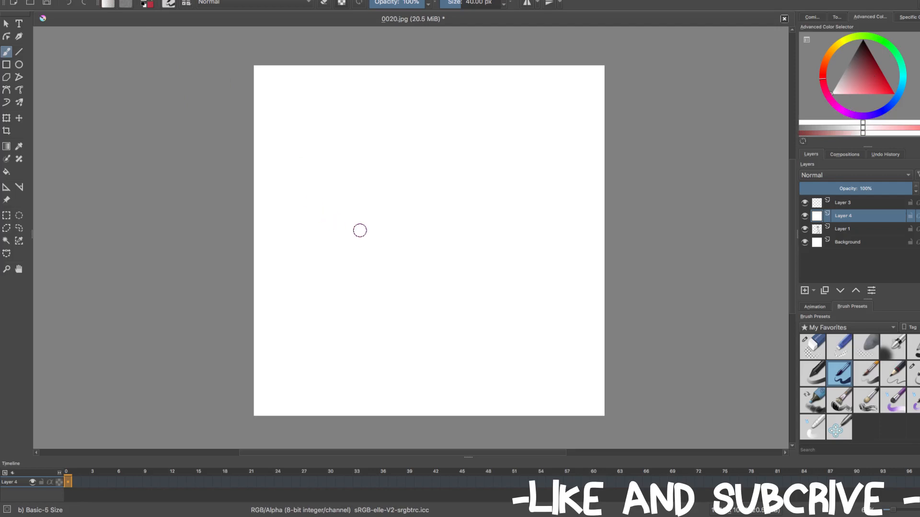
{"action": "key", "text": "BackSpace"}
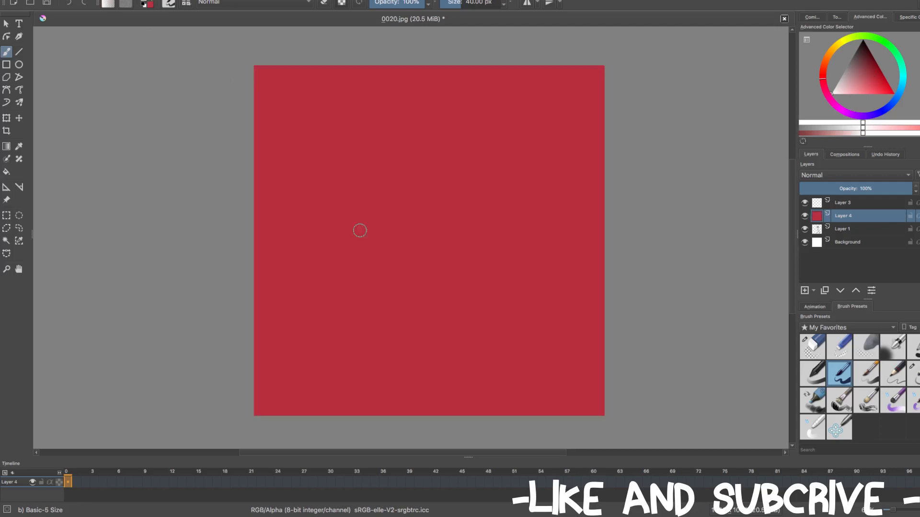
{"action": "left_click", "coordinate": [151, 2]}
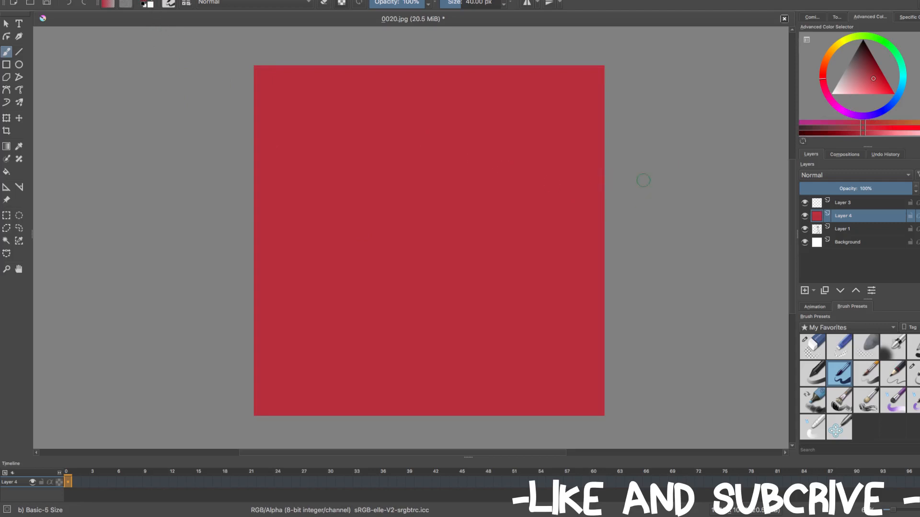
- Set the foreground colour to a nearly black blue
{"action": "left_click_drag", "start_coordinate": [866, 75], "coordinate": [861, 48]}
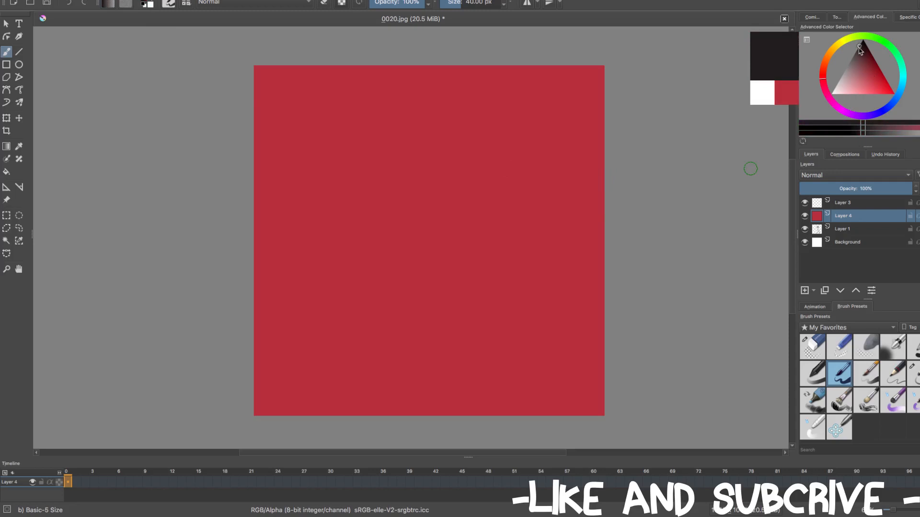
{"action": "left_click", "coordinate": [897, 98]}
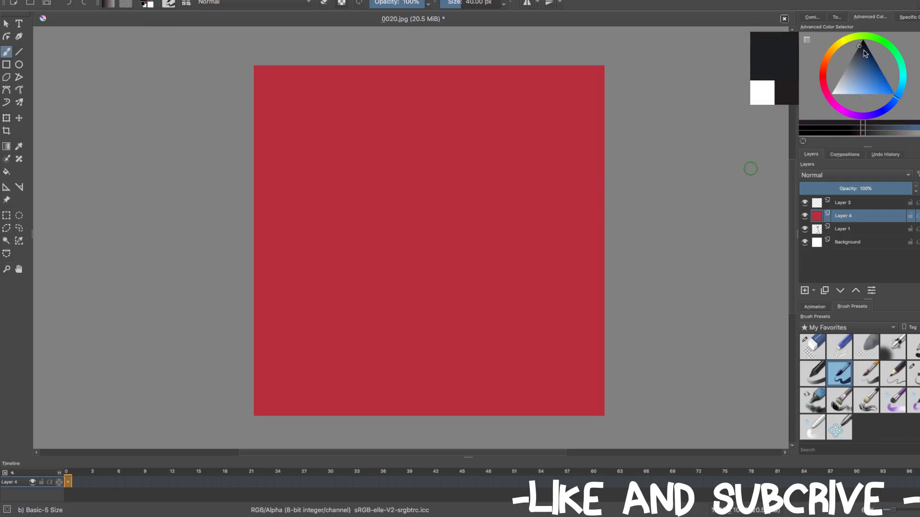
{"action": "left_click_drag", "start_coordinate": [865, 50], "coordinate": [864, 47]}
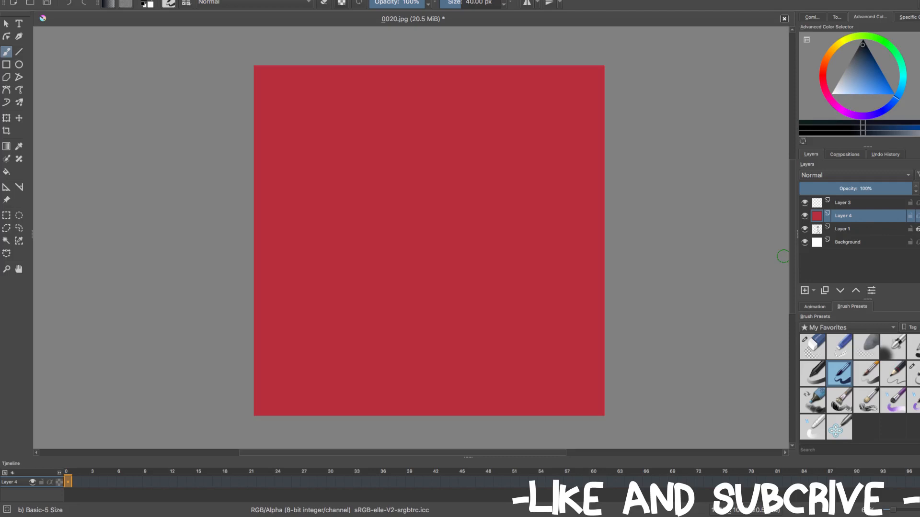
- Put Layer 4 and Layer 1 together into a quick clipping group
{"action": "right_click", "coordinate": [876, 218]}
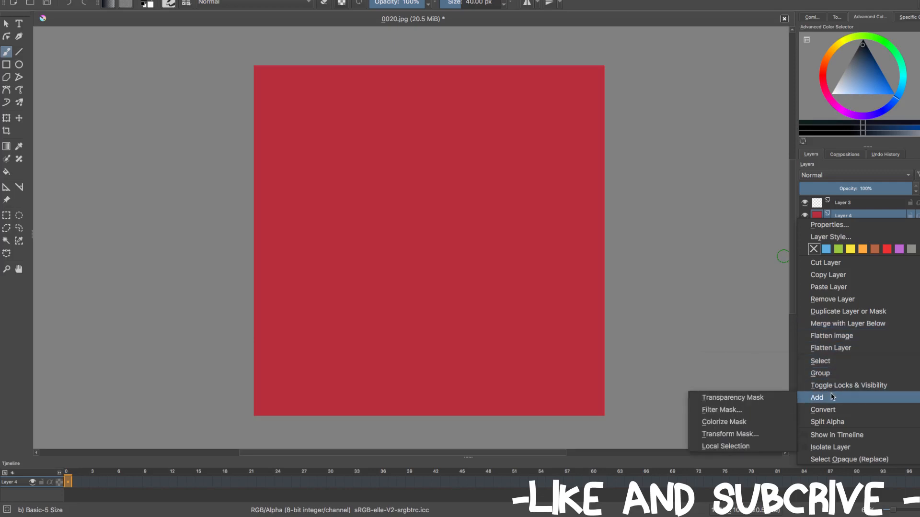
{"action": "left_click", "coordinate": [832, 215]}
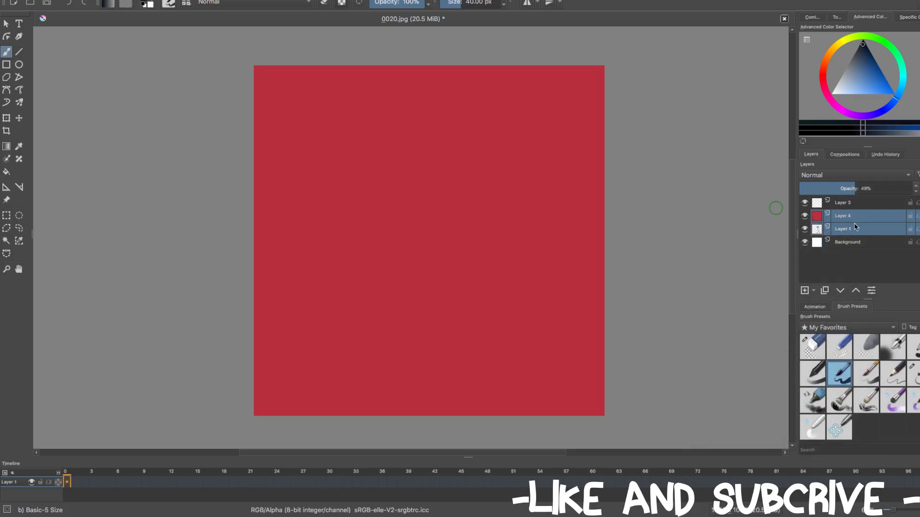
{"action": "right_click", "coordinate": [857, 219]}
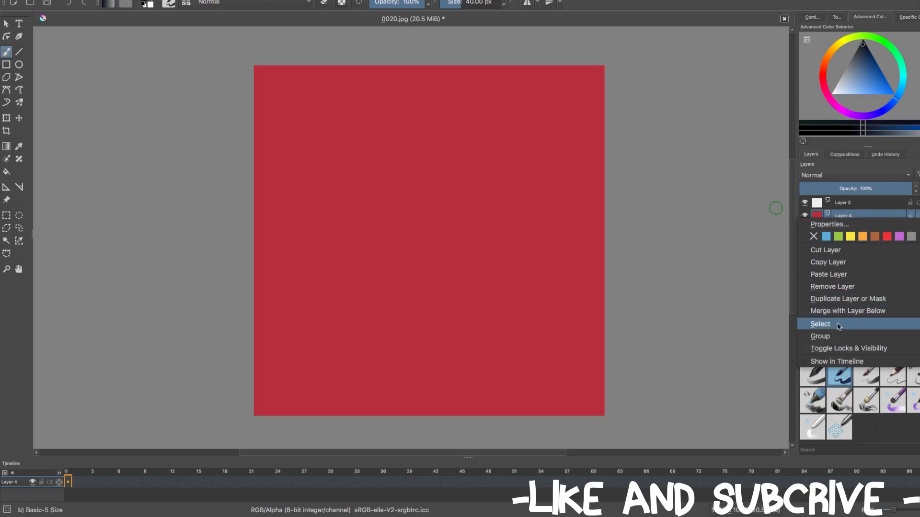
{"action": "mouse_move", "coordinate": [834, 337]}
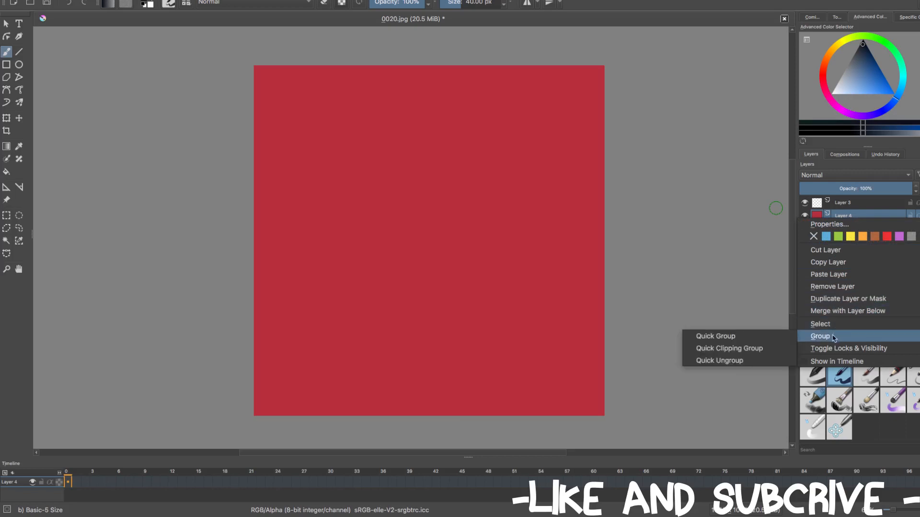
{"action": "left_click", "coordinate": [770, 349]}
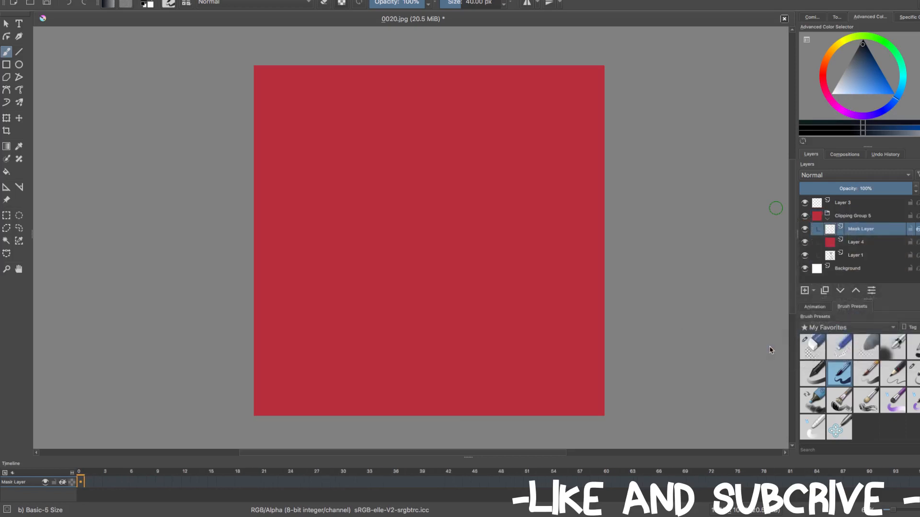
- Move the sketch on Layer 1 above the red Layer 4 inside the clipping group
{"action": "left_click", "coordinate": [857, 246]}
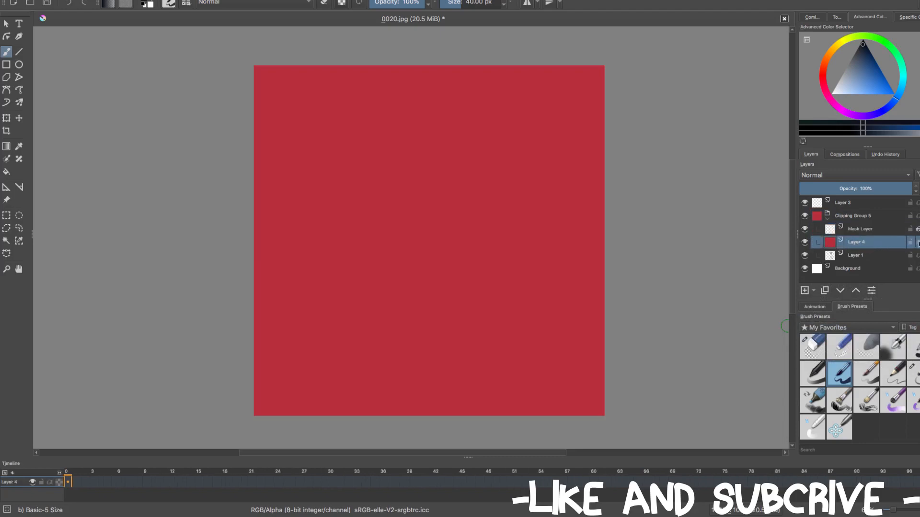
{"action": "left_click", "coordinate": [871, 256]}
{"action": "left_click_drag", "start_coordinate": [871, 236], "coordinate": [870, 237]}
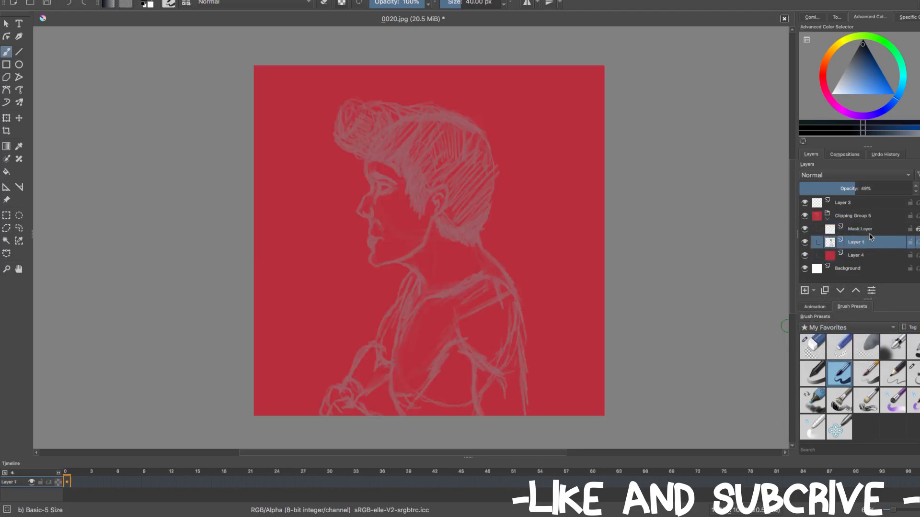
- Toggle alpha inheritance on the red Layer 4 repeatedly to compare its effect, leaving it switched on
{"action": "left_click", "coordinate": [866, 256]}
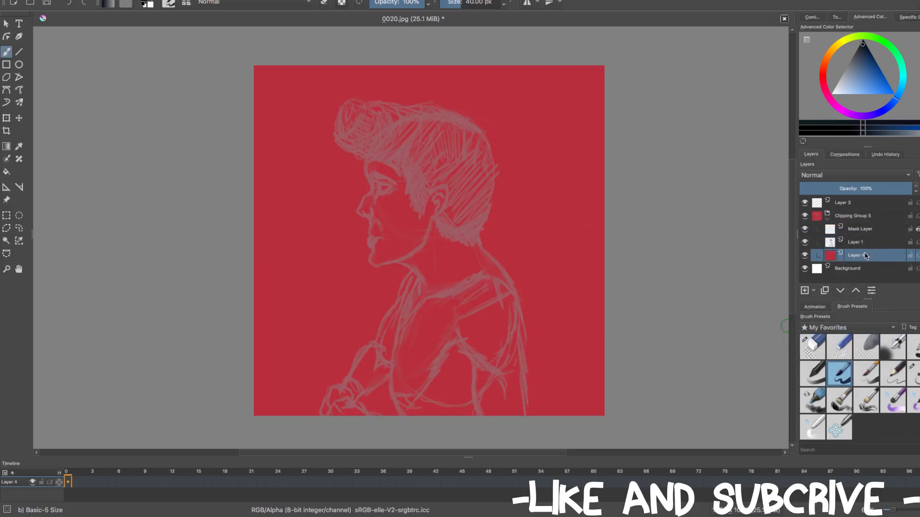
{"action": "left_click", "coordinate": [917, 256]}
{"action": "left_click", "coordinate": [918, 256]}
{"action": "left_click", "coordinate": [917, 256]}
{"action": "left_click", "coordinate": [918, 255]}
{"action": "left_click", "coordinate": [919, 256]}
{"action": "left_click", "coordinate": [917, 257]}
{"action": "left_click", "coordinate": [918, 255]}
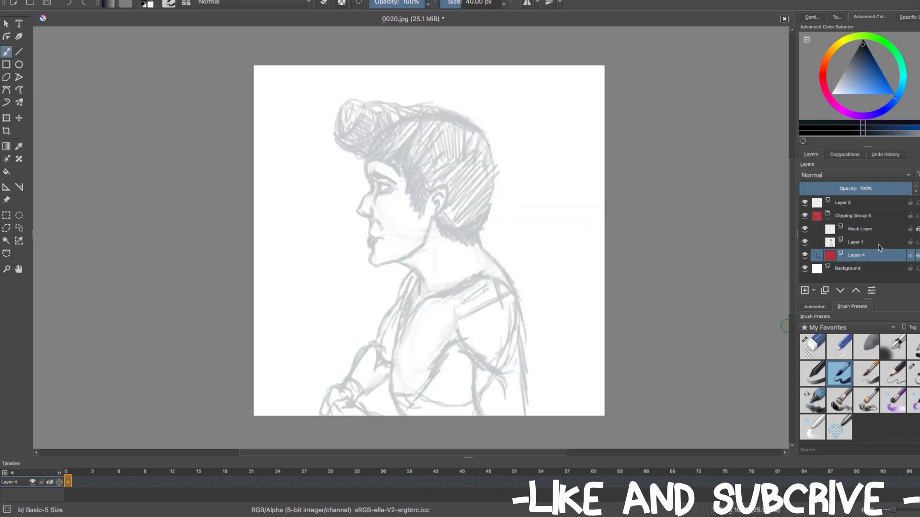
- Move Layer 1 above the Mask Layer in the clipping group and make the Mask Layer active
{"action": "left_click_drag", "start_coordinate": [881, 246], "coordinate": [876, 229]}
{"action": "left_click", "coordinate": [860, 244]}
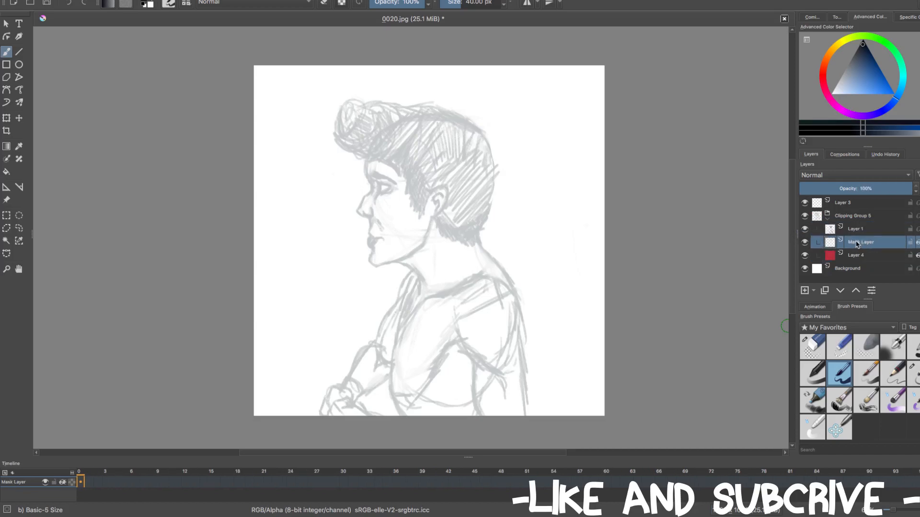
{"action": "left_click", "coordinate": [855, 242]}
- Turn on alpha inheritance for Layer 1 and turn it off for the Mask Layer and Layer 4
{"action": "left_click", "coordinate": [918, 230]}
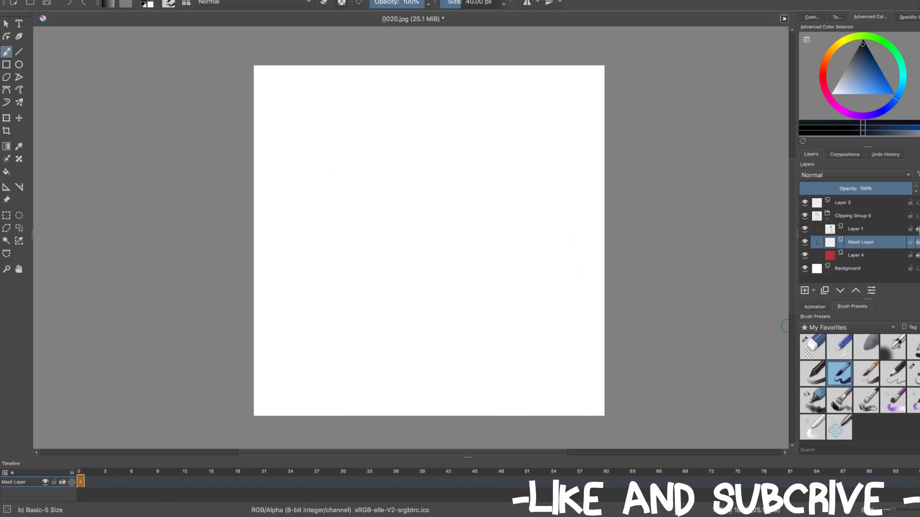
{"action": "left_click", "coordinate": [918, 243]}
{"action": "left_click", "coordinate": [917, 256]}
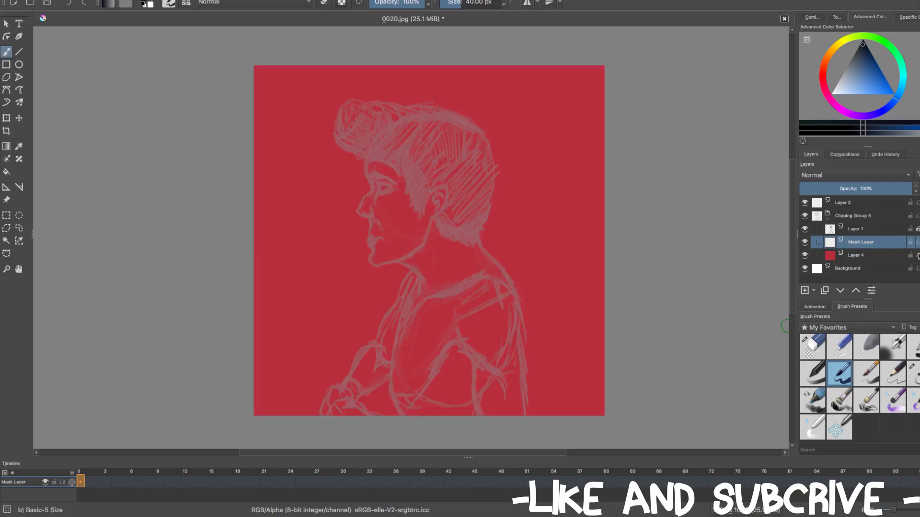
- Undo the clipping group and the red fill layer until only Layer 3, Layer 1 and Background remain
{"action": "left_click", "coordinate": [918, 256]}
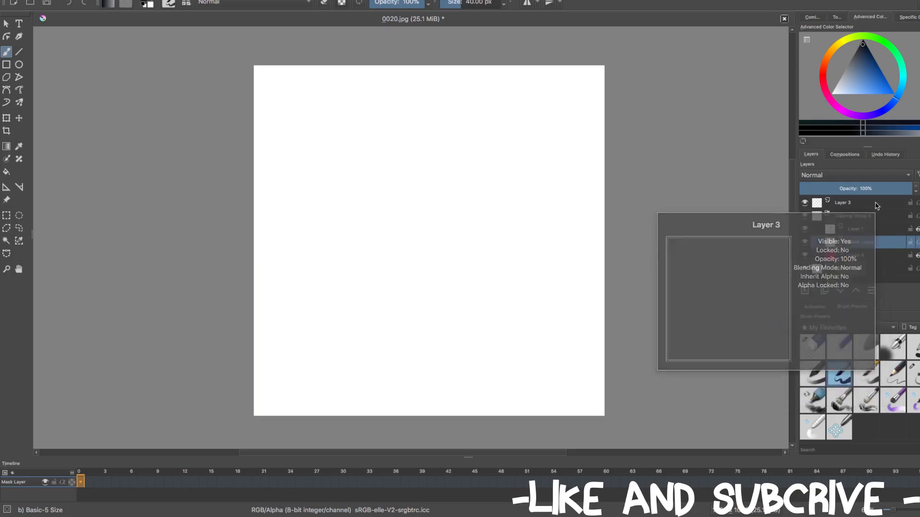
{"action": "key", "text": "super+z"}
{"action": "key", "text": "super+z"}
{"action": "key", "text": "super+z"}
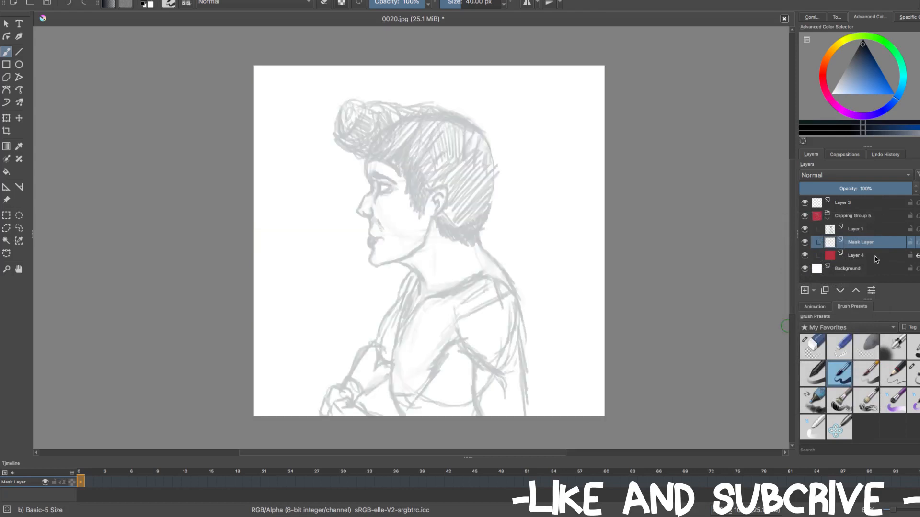
{"action": "key", "text": "super+z"}
{"action": "key", "text": "super+z"}
{"action": "key", "text": "super+z"}
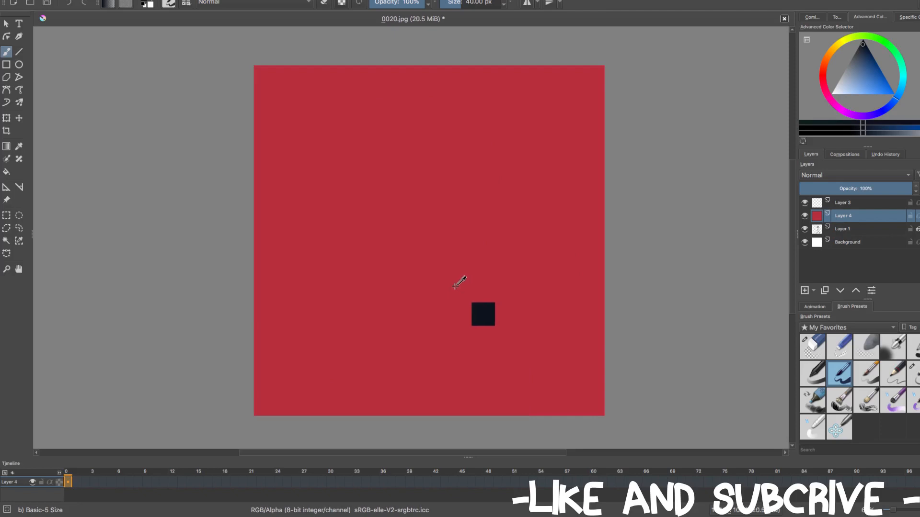
{"action": "key", "text": "super+z"}
{"action": "key", "text": "super+z"}
{"action": "key", "text": "super+z"}
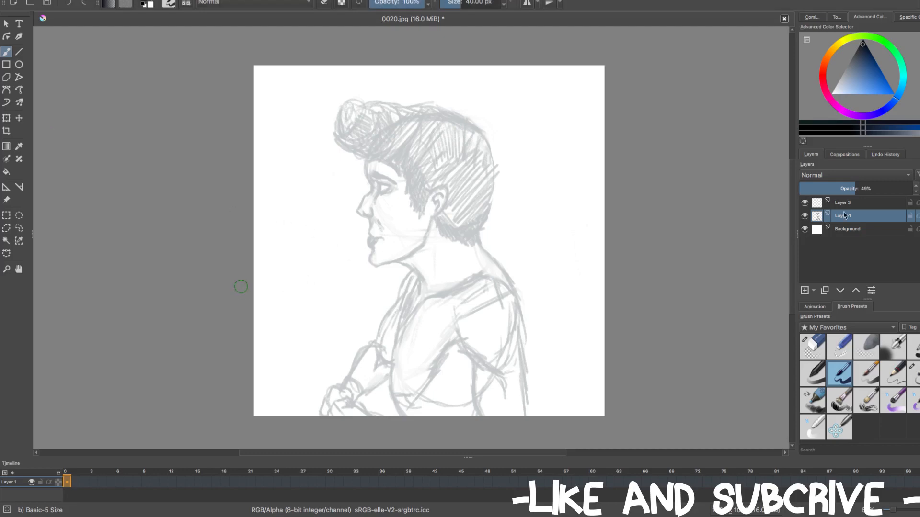
{"action": "scroll", "coordinate": [481, 253], "scroll_direction": "up", "scroll_amount": 2}
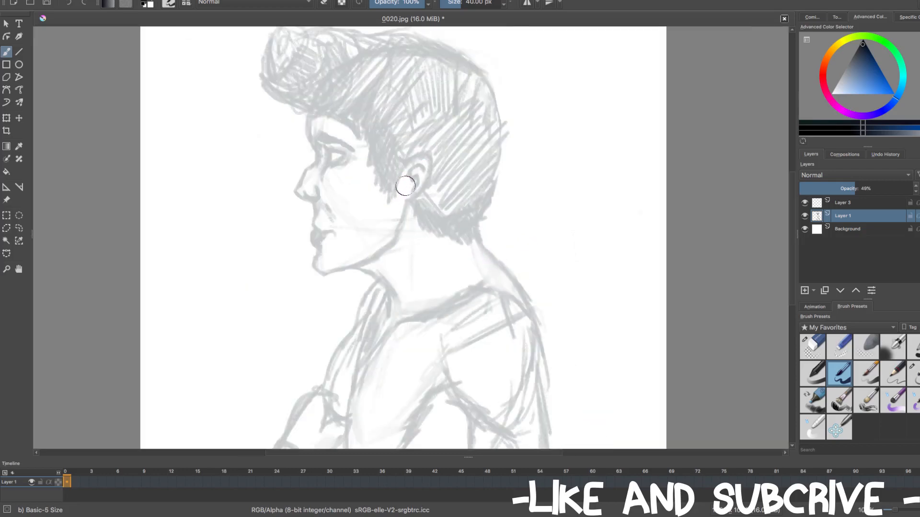
{"action": "mouse_move", "coordinate": [397, 187]}
{"action": "left_mouse_down"}
{"action": "mouse_move", "coordinate": [418, 143]}
{"action": "mouse_move", "coordinate": [433, 169]}
{"action": "left_mouse_up"}
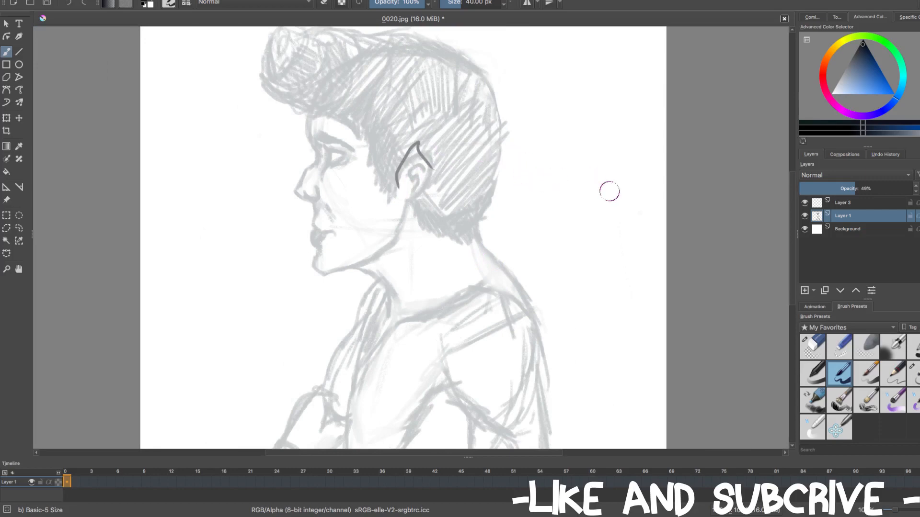
{"action": "key", "text": "ctrl+z"}
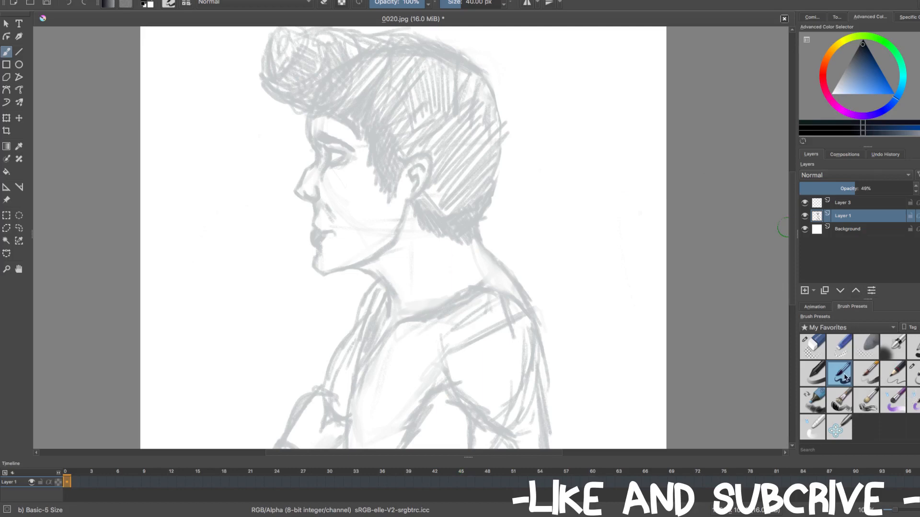
{"action": "mouse_move", "coordinate": [526, 192]}
{"action": "left_mouse_down"}
{"action": "mouse_move", "coordinate": [531, 214]}
{"action": "mouse_move", "coordinate": [564, 241]}
{"action": "left_mouse_up"}
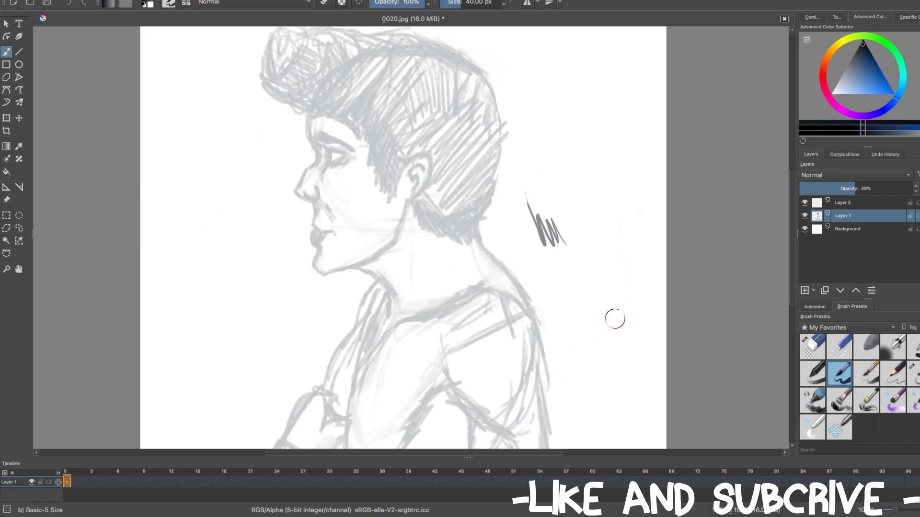
{"action": "key", "text": "ctrl+z"}
- Make Layer 3 active and ink the jawline in black over the sketch, from below the ear to the chin
{"action": "left_click", "coordinate": [864, 205]}
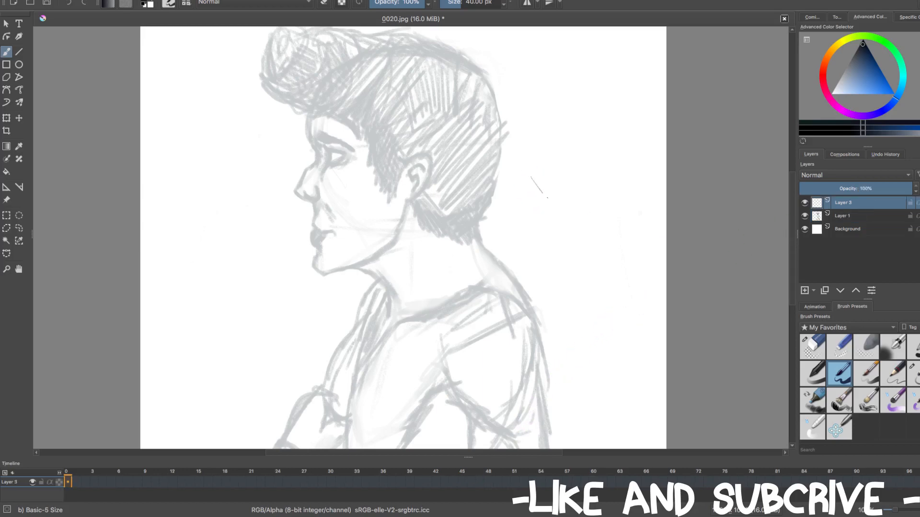
{"action": "left_click_drag", "start_coordinate": [531, 179], "coordinate": [575, 200]}
{"action": "key", "text": "ctrl+z"}
{"action": "left_click_drag", "start_coordinate": [405, 200], "coordinate": [387, 249]}
{"action": "key", "text": "space"}
{"action": "mouse_move", "coordinate": [338, 253]}
{"action": "left_mouse_down"}
{"action": "mouse_move", "coordinate": [331, 237]}
{"action": "mouse_move", "coordinate": [326, 265]}
{"action": "mouse_move", "coordinate": [309, 233]}
{"action": "left_mouse_up"}
{"action": "left_click_drag", "start_coordinate": [367, 229], "coordinate": [299, 249]}
{"action": "key", "text": "ctrl+z"}
{"action": "key", "text": "ctrl+z"}
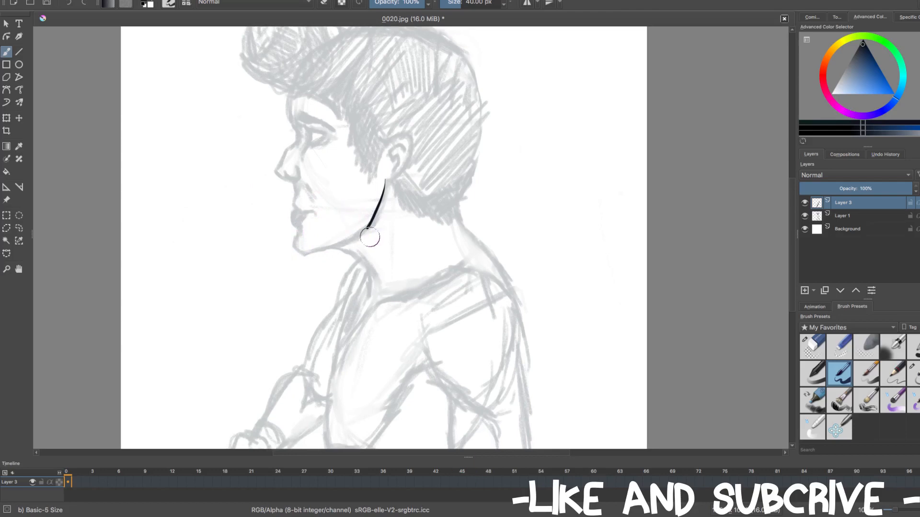
{"action": "left_click_drag", "start_coordinate": [367, 229], "coordinate": [301, 254]}
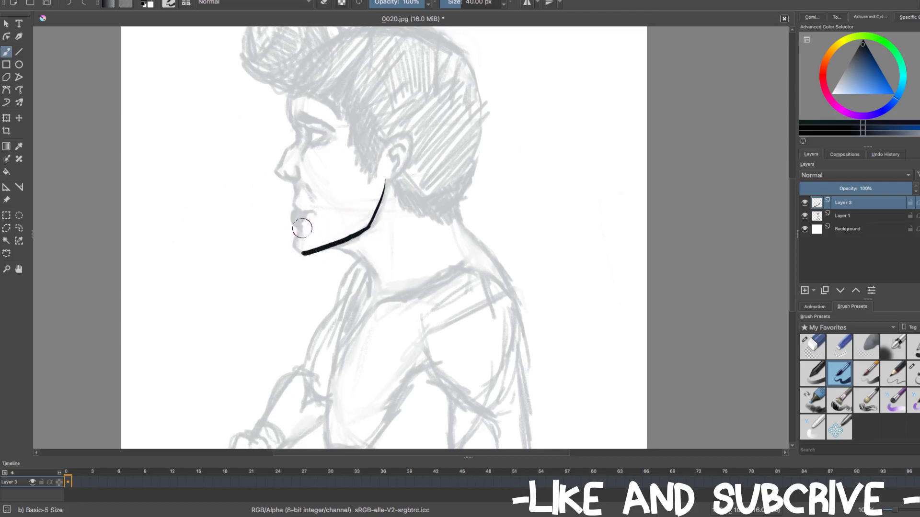
- Ink the front of the chin and the lips, and undo the extra stroke at the corner of the mouth
{"action": "left_click_drag", "start_coordinate": [295, 229], "coordinate": [300, 253]}
{"action": "left_click_drag", "start_coordinate": [291, 210], "coordinate": [296, 227]}
{"action": "left_click_drag", "start_coordinate": [304, 218], "coordinate": [315, 214]}
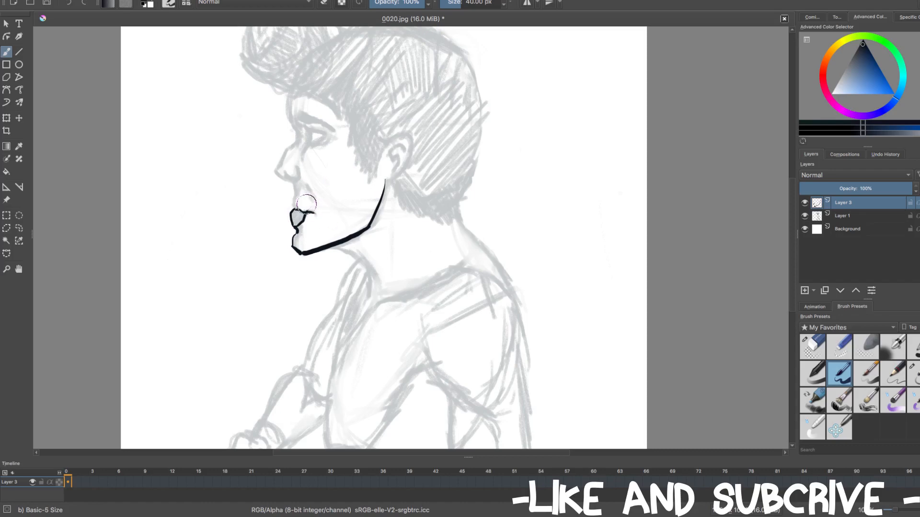
{"action": "key", "text": "slash"}
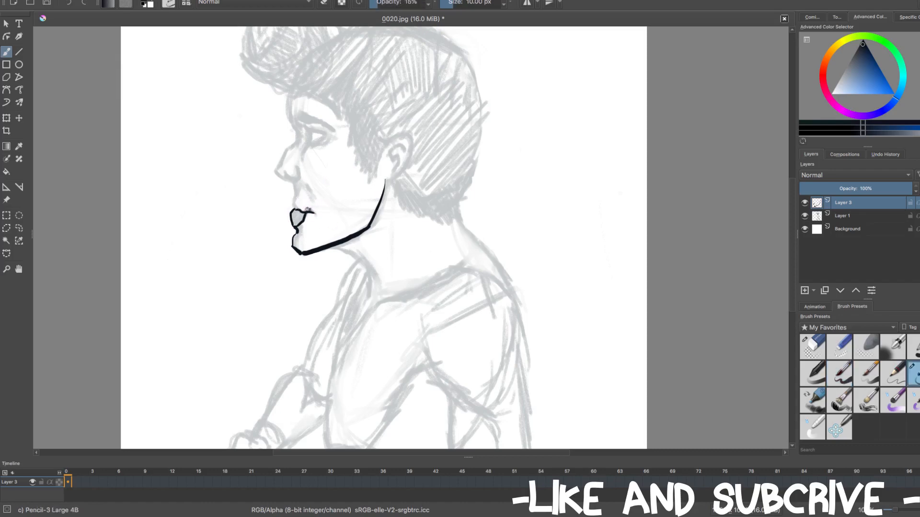
{"action": "key", "text": "ctrl+z"}
- Set up Eraser Small and Basic-5 Size as the pair of presets to switch between, ending on Basic-5 Size
{"action": "left_click", "coordinate": [821, 352]}
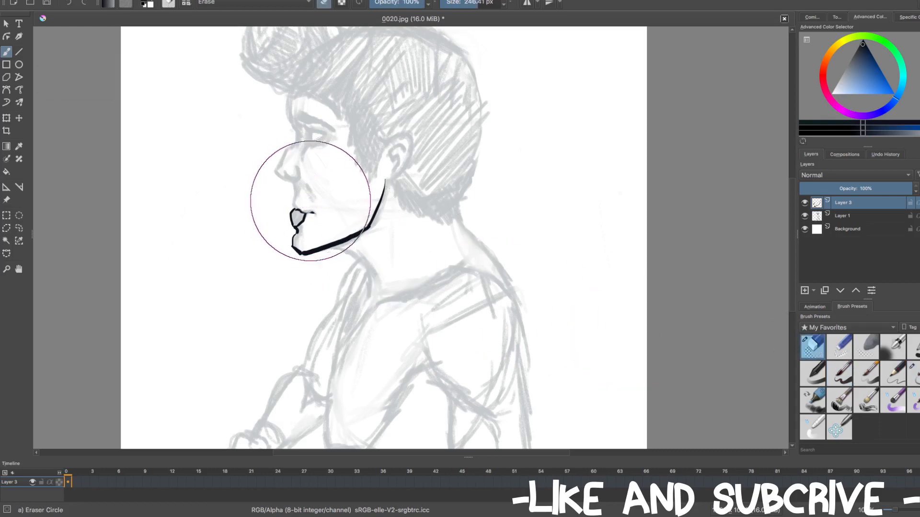
{"action": "key", "text": "slash"}
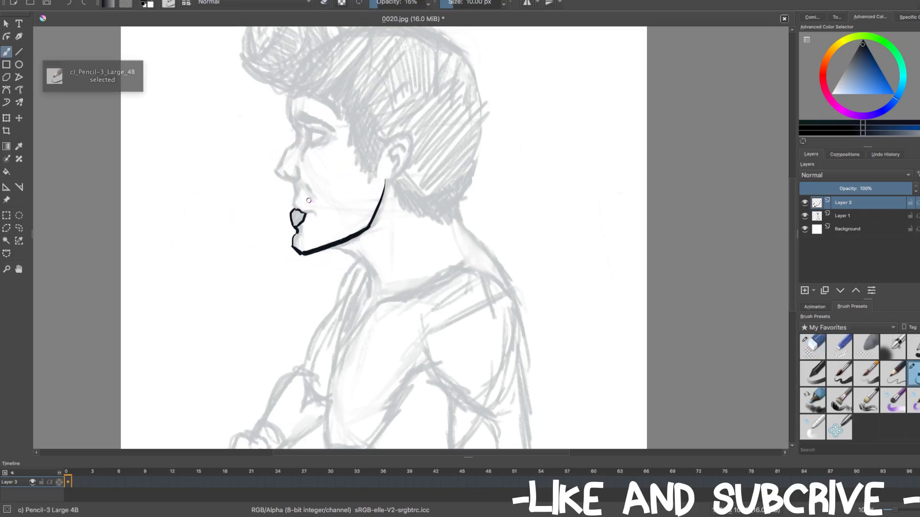
{"action": "left_click", "coordinate": [845, 379]}
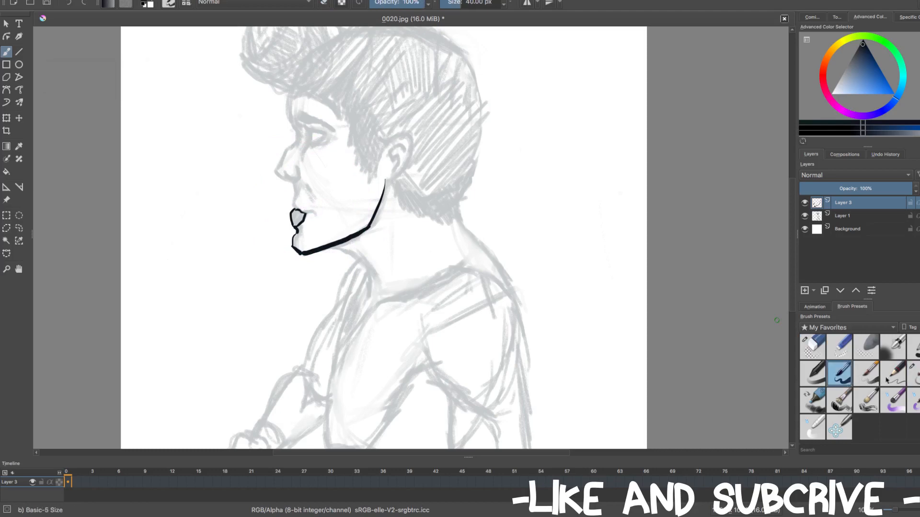
{"action": "left_click", "coordinate": [823, 351]}
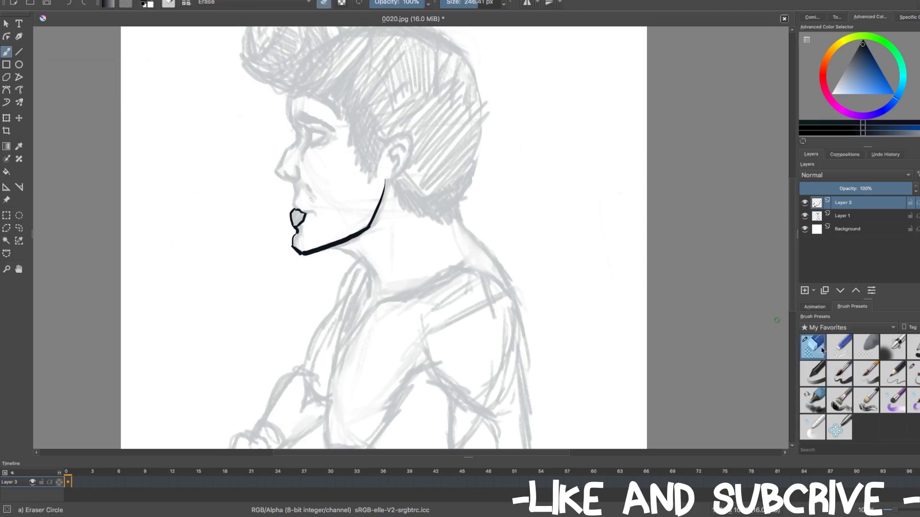
{"action": "left_click", "coordinate": [837, 352]}
{"action": "left_click", "coordinate": [843, 378]}
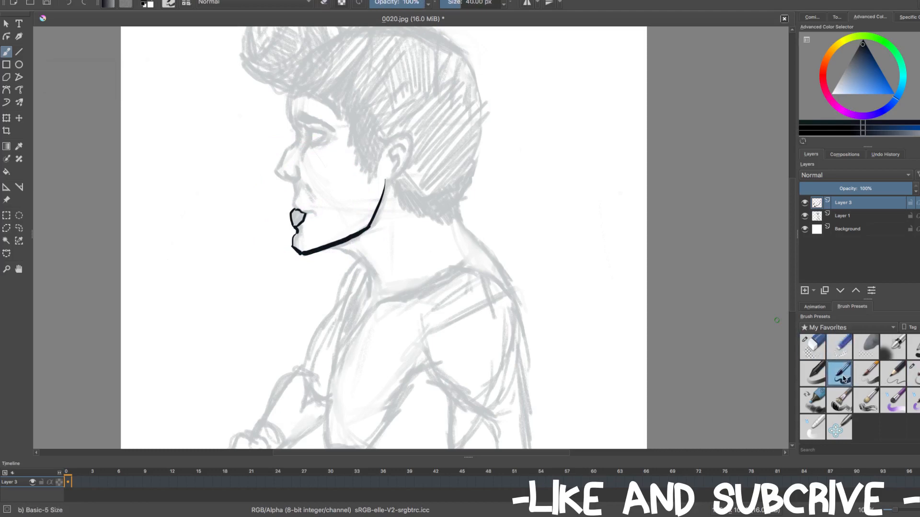
{"action": "key", "text": "/"}
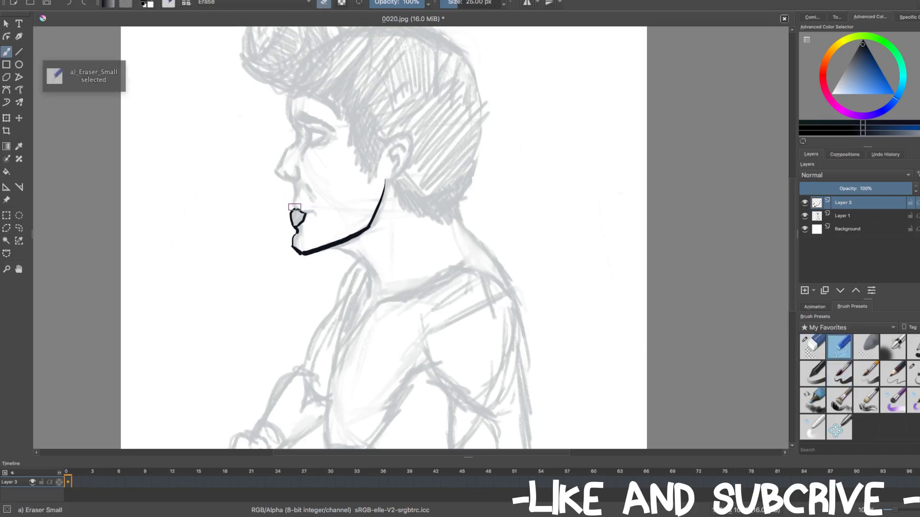
{"action": "key", "text": "/"}
- Ink the tip and underside of the nose and the line running down to the upper lip
{"action": "left_click_drag", "start_coordinate": [297, 209], "coordinate": [295, 189]}
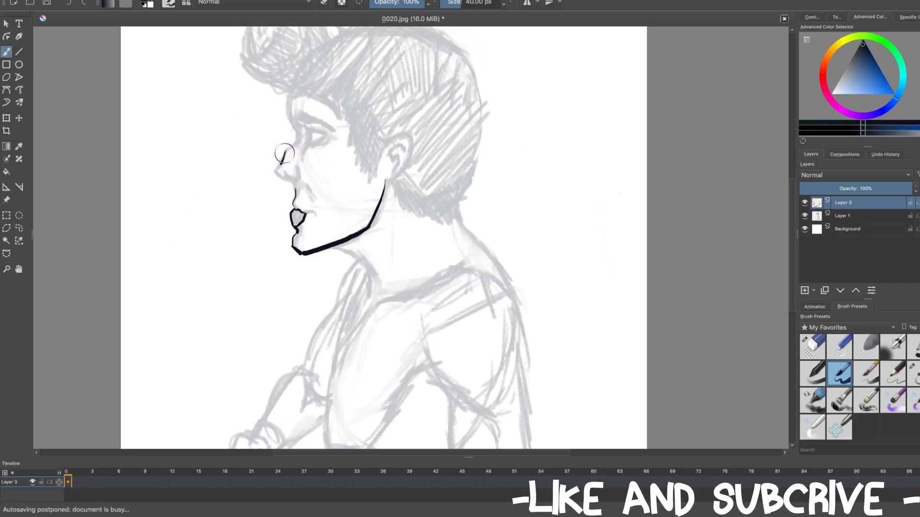
{"action": "left_click_drag", "start_coordinate": [286, 152], "coordinate": [281, 165]}
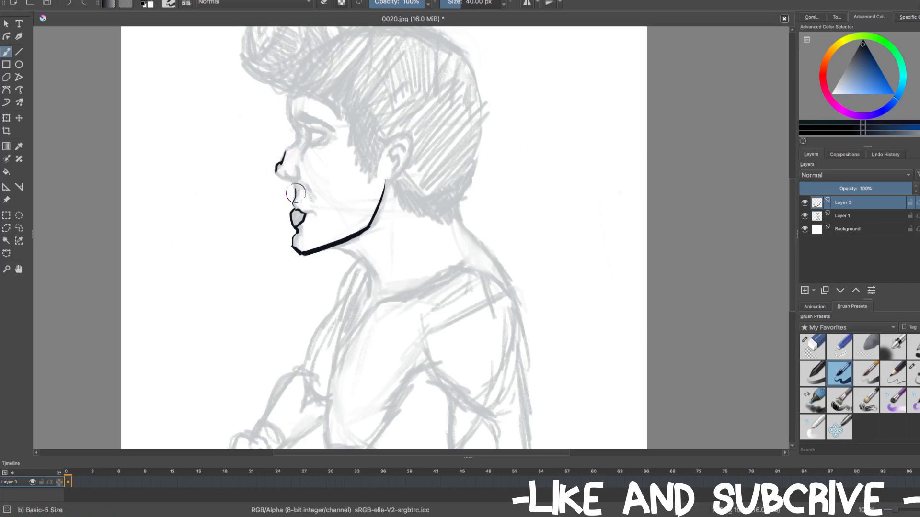
{"action": "key", "text": "ctrl+z"}
{"action": "key", "text": "ctrl+z"}
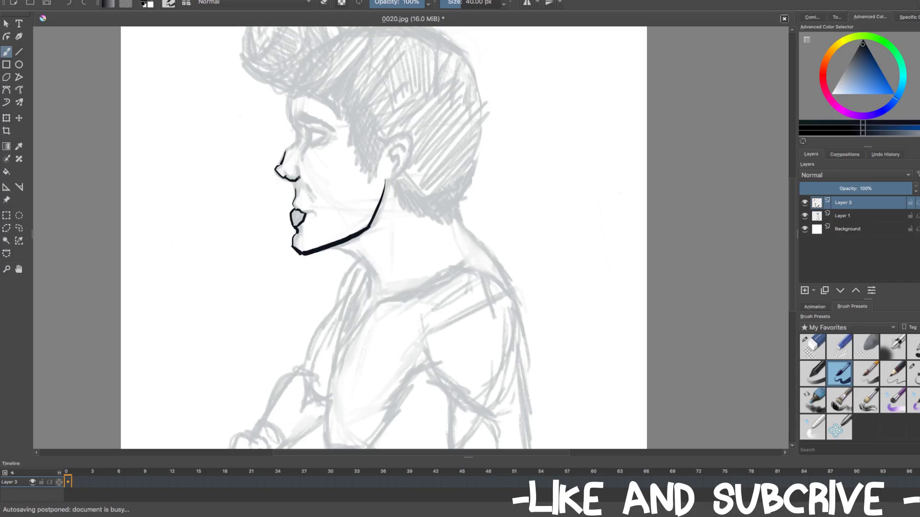
{"action": "mouse_move", "coordinate": [293, 179]}
{"action": "left_mouse_down"}
{"action": "mouse_move", "coordinate": [299, 173]}
{"action": "mouse_move", "coordinate": [277, 167]}
{"action": "left_mouse_up"}
{"action": "key", "text": "ctrl+z"}
{"action": "left_click_drag", "start_coordinate": [287, 177], "coordinate": [295, 191]}
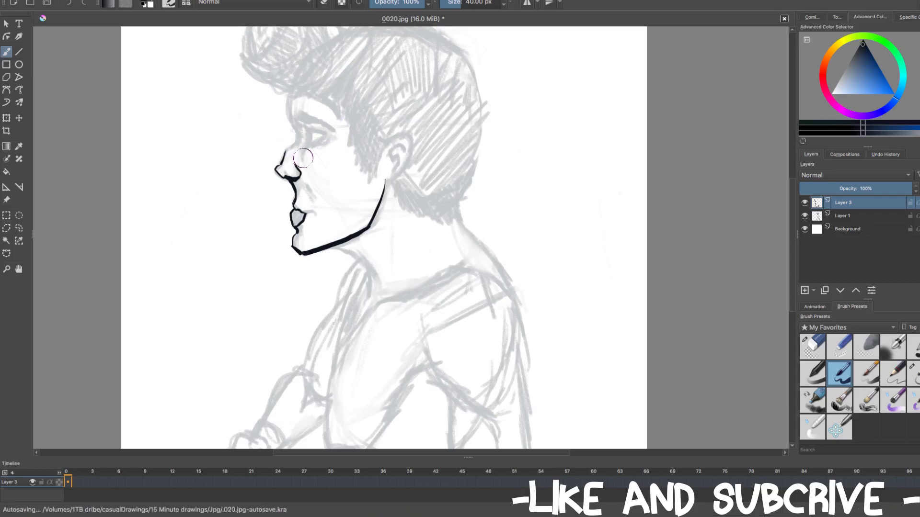
- Ink the eye with its lids and pupil, and the short curved crease beneath it
{"action": "left_click_drag", "start_coordinate": [303, 150], "coordinate": [311, 143]}
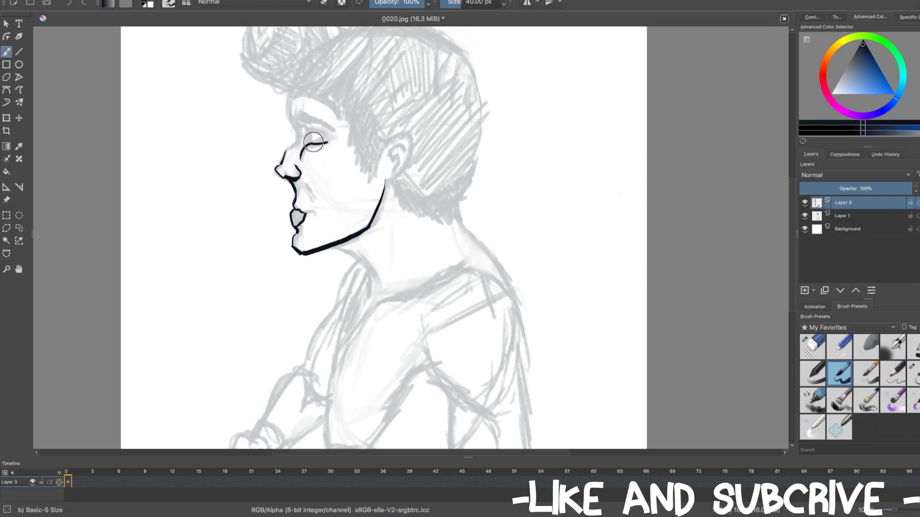
{"action": "key", "text": "ctrl+z"}
{"action": "left_click_drag", "start_coordinate": [309, 144], "coordinate": [320, 146]}
{"action": "left_click_drag", "start_coordinate": [316, 130], "coordinate": [327, 132]}
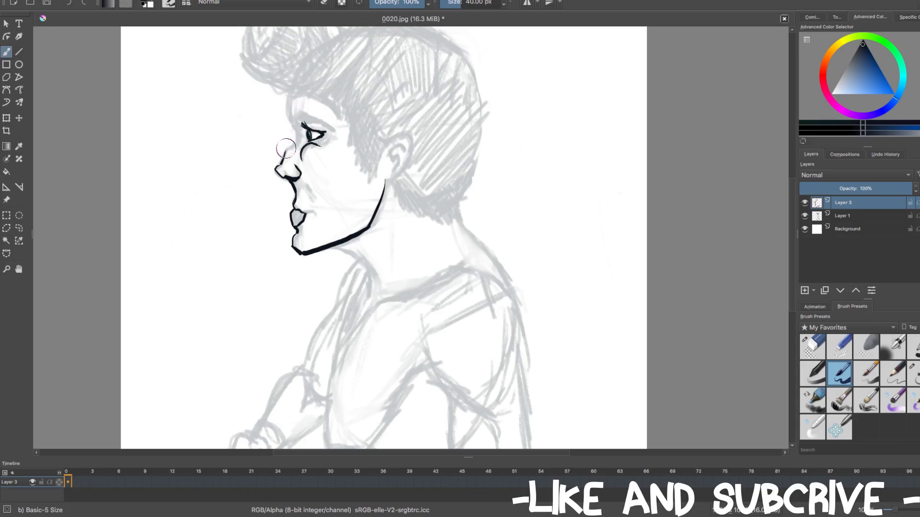
- Ink the bridge of the nose and the forehead line up to the hairline, redoing the bridge stroke
{"action": "left_click_drag", "start_coordinate": [285, 150], "coordinate": [298, 140]}
{"action": "key", "text": "ctrl+z"}
{"action": "mouse_move", "coordinate": [285, 150]}
{"action": "left_mouse_down"}
{"action": "mouse_move", "coordinate": [296, 126]}
{"action": "mouse_move", "coordinate": [297, 138]}
{"action": "left_mouse_up"}
{"action": "key", "text": "ctrl+z"}
{"action": "left_click_drag", "start_coordinate": [290, 119], "coordinate": [289, 89]}
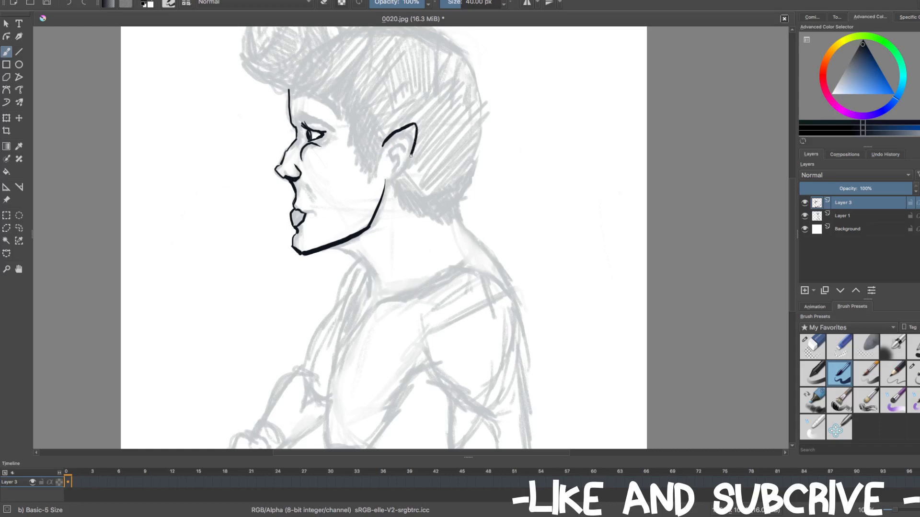
- Complete the outline of the pointed ear down to the jawline and ink its inner folds
{"action": "left_click_drag", "start_coordinate": [397, 176], "coordinate": [385, 182]}
{"action": "left_click_drag", "start_coordinate": [395, 163], "coordinate": [393, 169]}
{"action": "key", "text": "ctrl+z"}
{"action": "left_click_drag", "start_coordinate": [388, 150], "coordinate": [391, 155]}
{"action": "left_click_drag", "start_coordinate": [401, 149], "coordinate": [397, 162]}
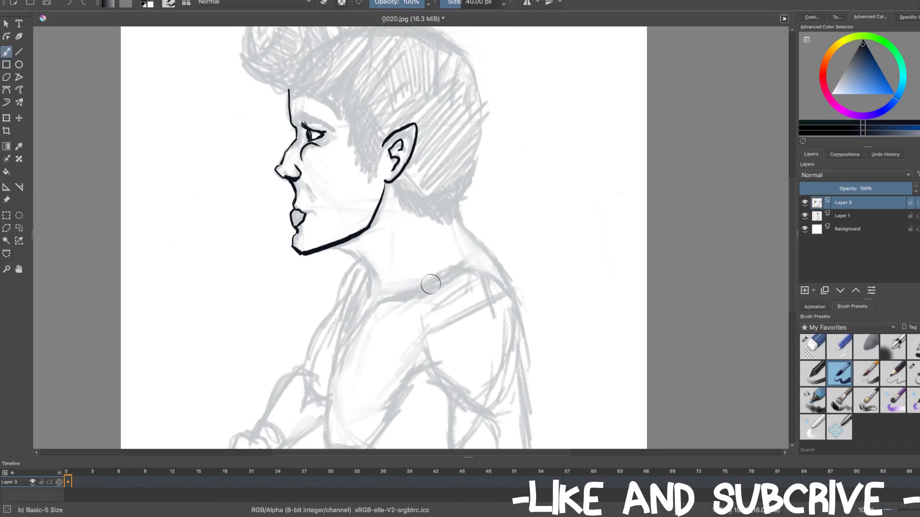
- Tidy the line ends at the chin and earlobe with Eraser Small and return to the Basic-5 Size brush
{"action": "key", "text": "e"}
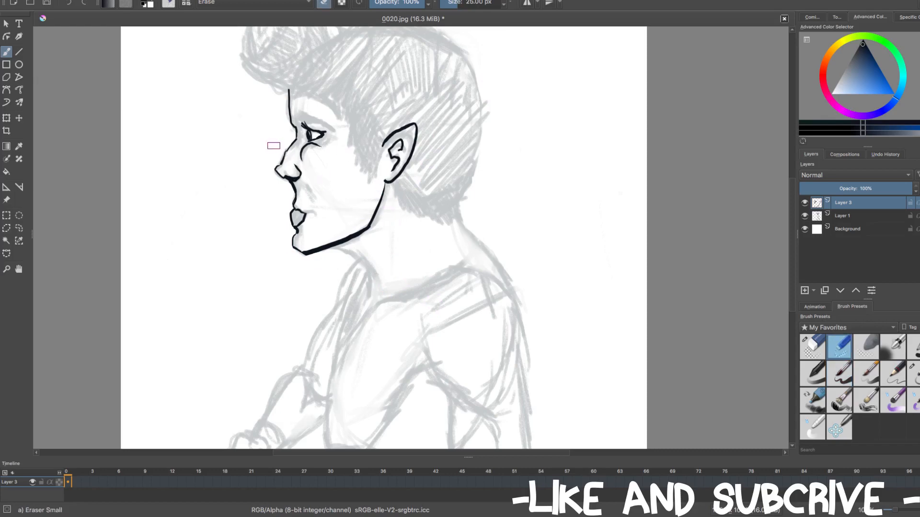
{"action": "key", "text": "e"}
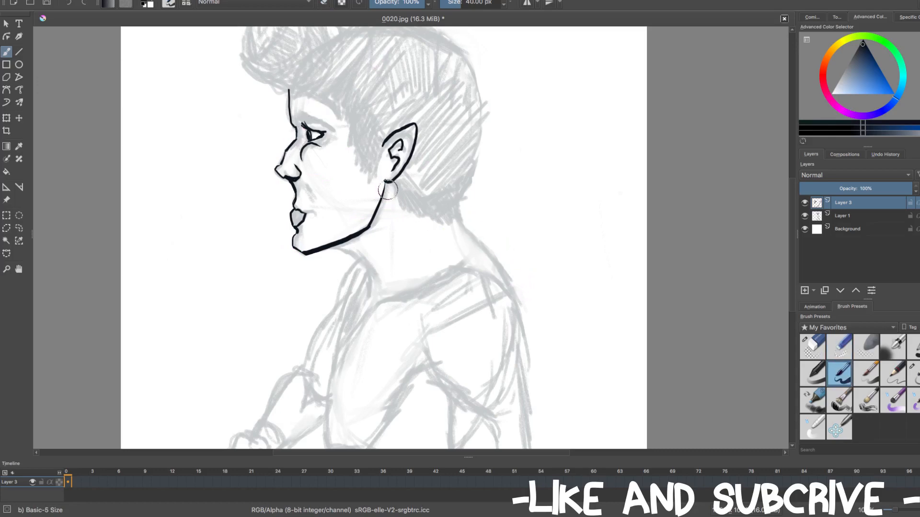
{"action": "key", "text": "e"}
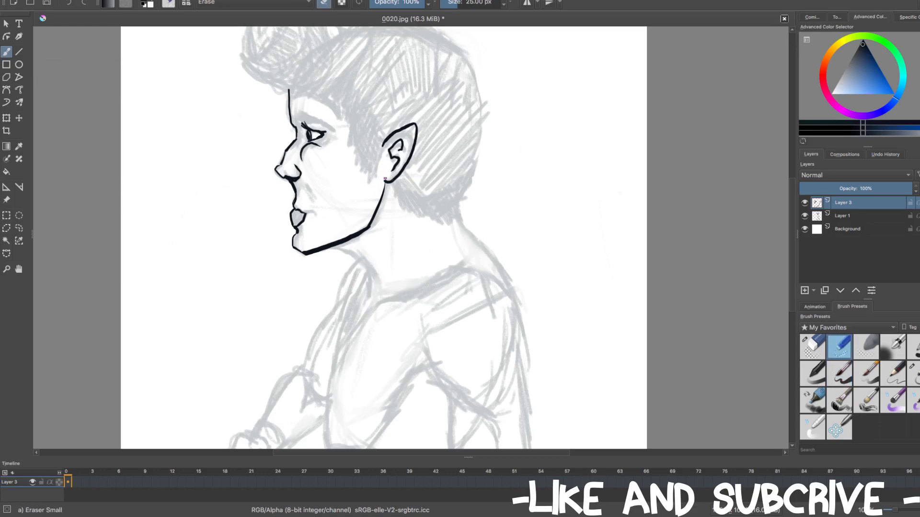
{"action": "key", "text": "e"}
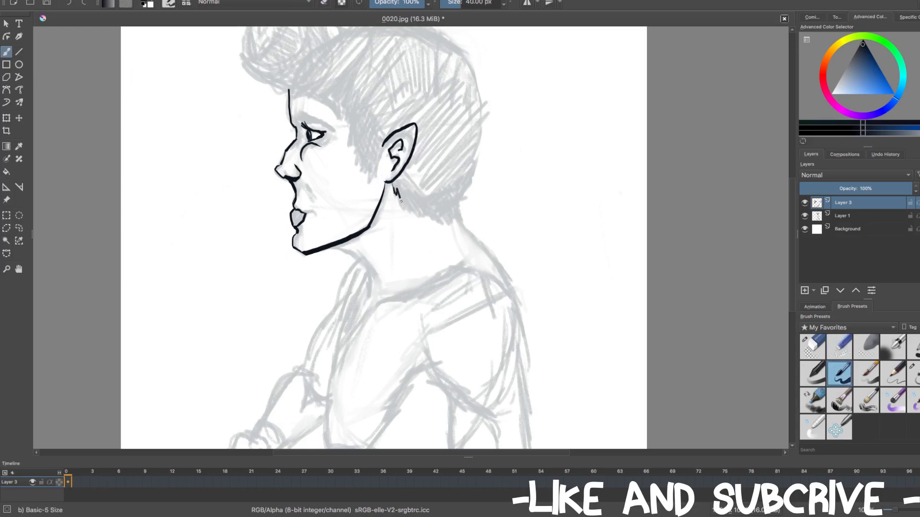
- Fill the hair behind the ear and along the nape with dense black spiky strokes following the sketch
{"action": "left_click_drag", "start_coordinate": [404, 206], "coordinate": [405, 178]}
{"action": "mouse_move", "coordinate": [401, 188]}
{"action": "left_mouse_down"}
{"action": "mouse_move", "coordinate": [410, 213]}
{"action": "mouse_move", "coordinate": [411, 172]}
{"action": "mouse_move", "coordinate": [419, 195]}
{"action": "mouse_move", "coordinate": [411, 213]}
{"action": "mouse_move", "coordinate": [413, 153]}
{"action": "left_mouse_up"}
{"action": "mouse_move", "coordinate": [412, 210]}
{"action": "left_mouse_down"}
{"action": "mouse_move", "coordinate": [414, 146]}
{"action": "mouse_move", "coordinate": [419, 212]}
{"action": "mouse_move", "coordinate": [422, 149]}
{"action": "left_mouse_up"}
{"action": "left_click_drag", "start_coordinate": [421, 212], "coordinate": [424, 146]}
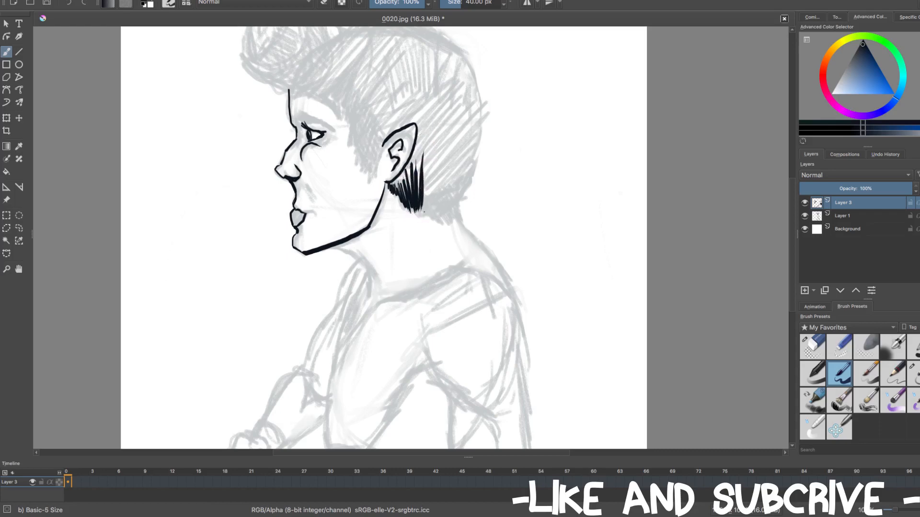
{"action": "mouse_move", "coordinate": [422, 211]}
{"action": "left_mouse_down"}
{"action": "mouse_move", "coordinate": [417, 151]}
{"action": "mouse_move", "coordinate": [424, 212]}
{"action": "left_mouse_up"}
{"action": "left_click_drag", "start_coordinate": [419, 176], "coordinate": [427, 212]}
{"action": "left_click_drag", "start_coordinate": [424, 152], "coordinate": [428, 213]}
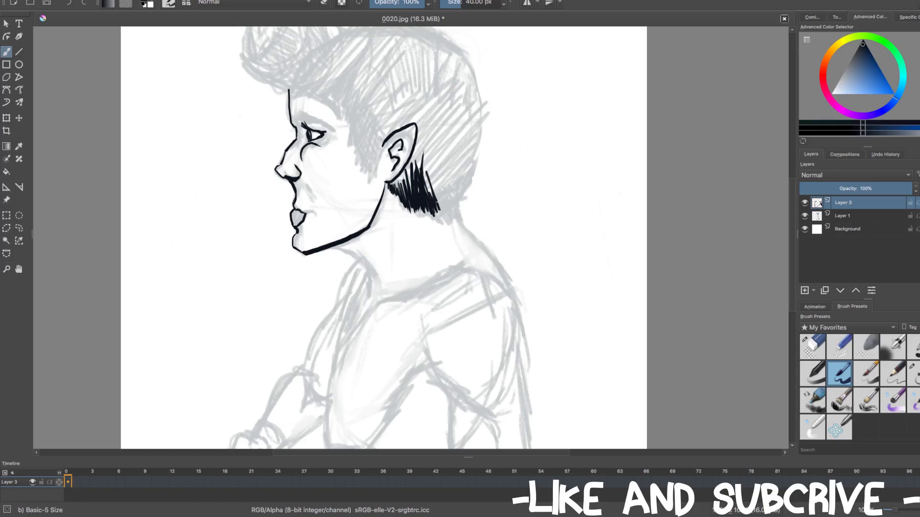
{"action": "left_click_drag", "start_coordinate": [432, 187], "coordinate": [443, 215]}
{"action": "left_click_drag", "start_coordinate": [433, 176], "coordinate": [451, 216]}
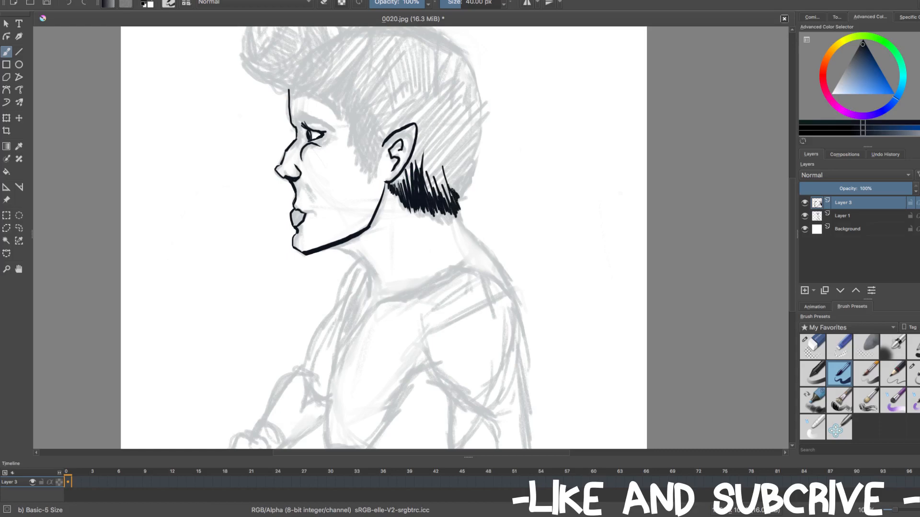
{"action": "left_click_drag", "start_coordinate": [459, 191], "coordinate": [458, 190]}
{"action": "mouse_move", "coordinate": [459, 188]}
{"action": "left_mouse_down"}
{"action": "mouse_move", "coordinate": [461, 195]}
{"action": "mouse_move", "coordinate": [465, 167]}
{"action": "left_mouse_up"}
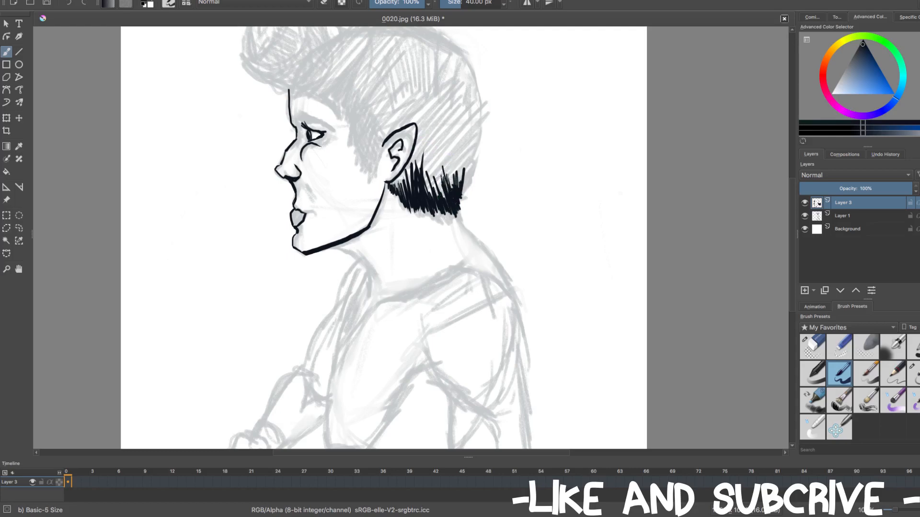
- Thicken the spiky nape hair and ink the sideburn in front of the ear with dense dark strokes
{"action": "mouse_move", "coordinate": [438, 168]}
{"action": "left_mouse_down"}
{"action": "mouse_move", "coordinate": [443, 198]}
{"action": "mouse_move", "coordinate": [419, 197]}
{"action": "left_mouse_up"}
{"action": "left_click_drag", "start_coordinate": [435, 152], "coordinate": [438, 190]}
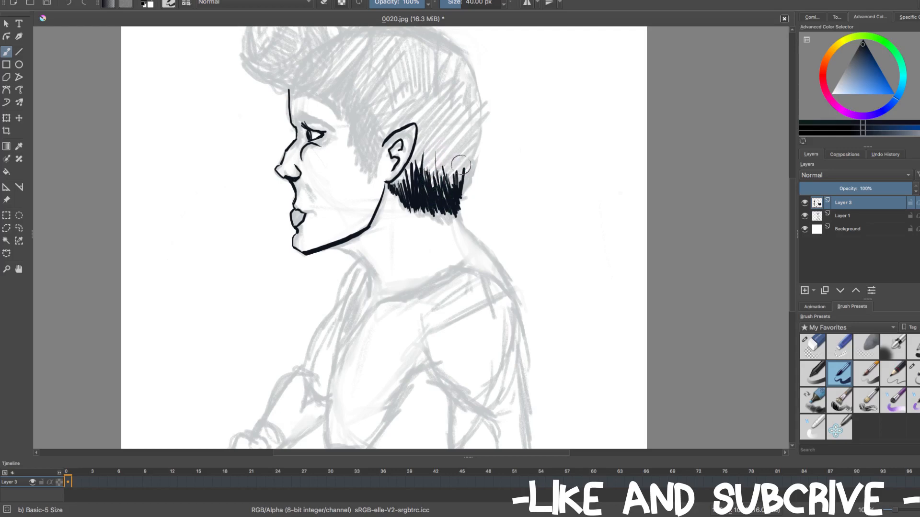
{"action": "key", "text": "ctrl+z"}
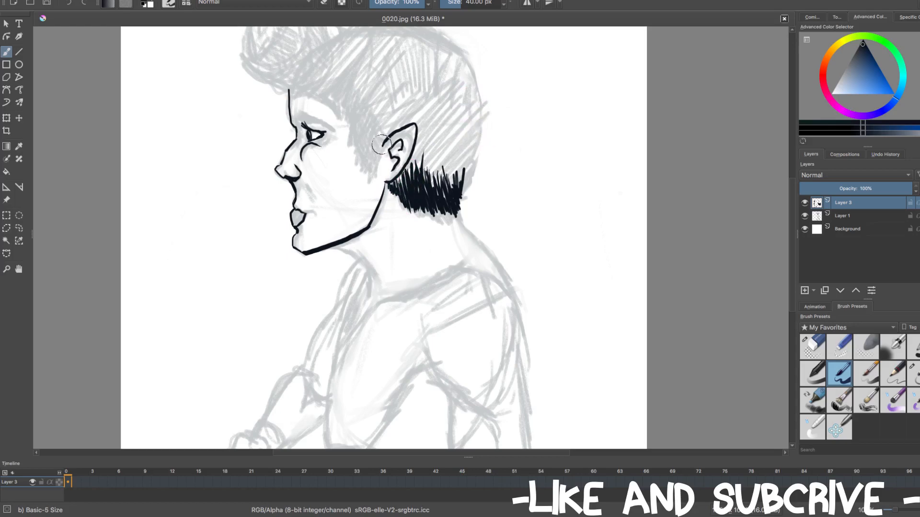
{"action": "left_click_drag", "start_coordinate": [382, 147], "coordinate": [381, 158]}
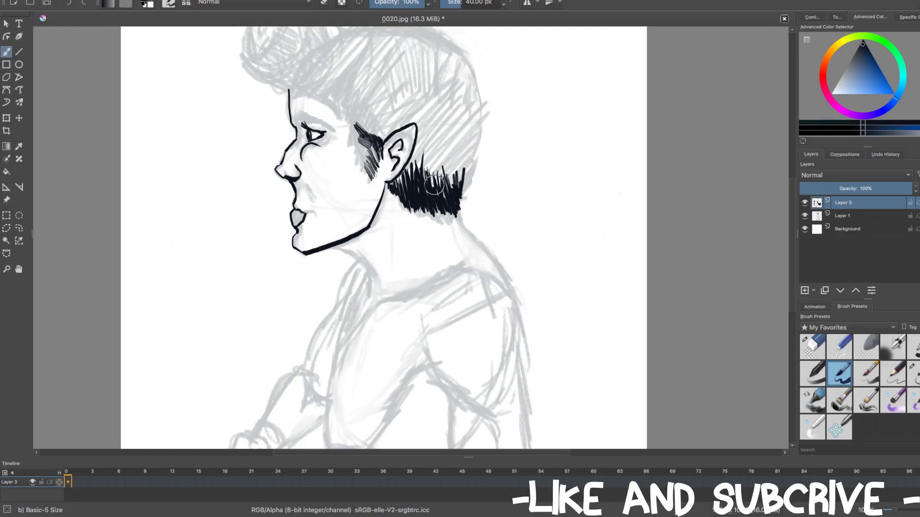
{"action": "left_click_drag", "start_coordinate": [431, 204], "coordinate": [434, 169]}
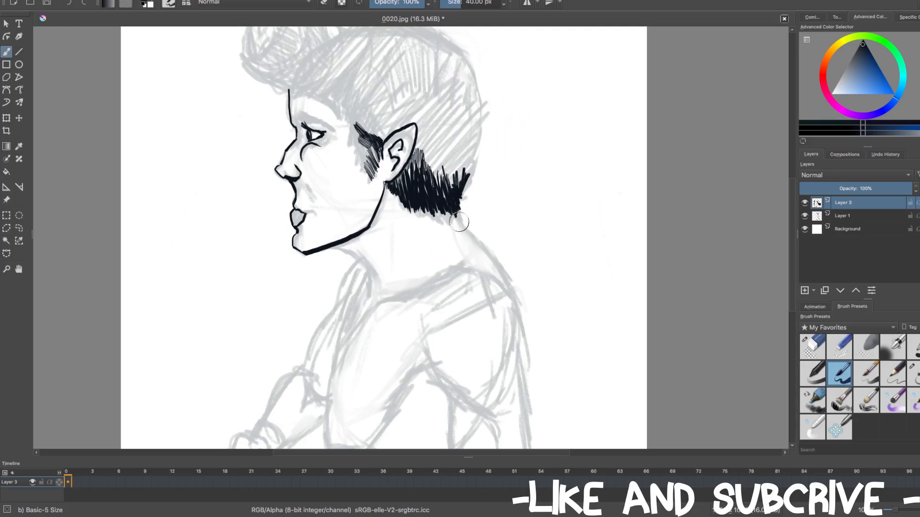
- Ink the hairline from the forehead to the sideburn and the first curved strands of the quiff above it
{"action": "left_click_drag", "start_coordinate": [482, 185], "coordinate": [499, 285]}
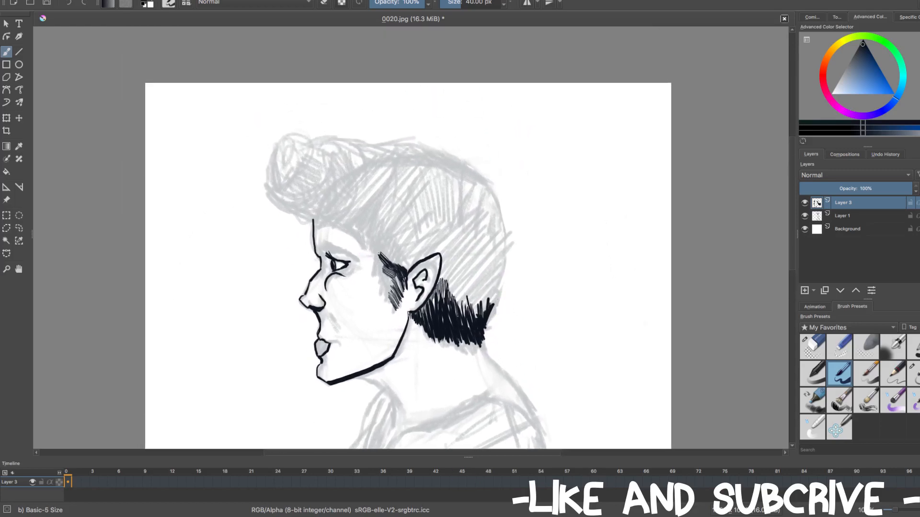
{"action": "mouse_move", "coordinate": [378, 254]}
{"action": "left_mouse_down"}
{"action": "mouse_move", "coordinate": [361, 232]}
{"action": "mouse_move", "coordinate": [312, 221]}
{"action": "mouse_move", "coordinate": [349, 185]}
{"action": "left_mouse_up"}
{"action": "key", "text": "ctrl+z"}
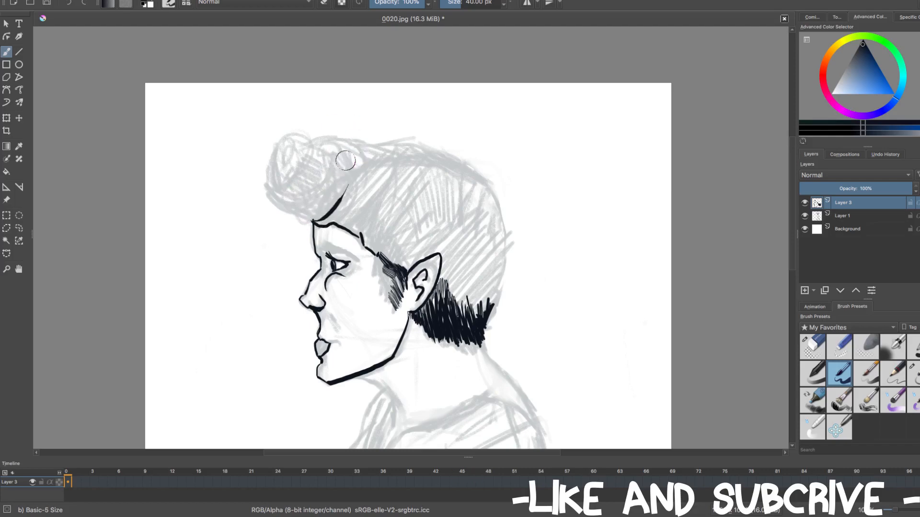
{"action": "left_click_drag", "start_coordinate": [343, 144], "coordinate": [338, 198]}
{"action": "left_click_drag", "start_coordinate": [348, 143], "coordinate": [353, 192]}
{"action": "left_click_drag", "start_coordinate": [350, 144], "coordinate": [374, 162]}
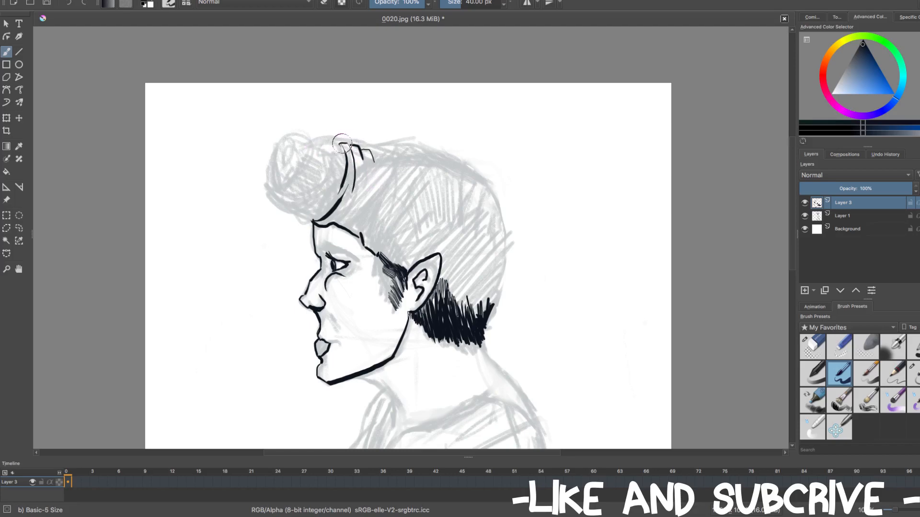
- Ink the fold at the front of the quiff and its underside with short hatching, redoing the underside stroke
{"action": "left_click_drag", "start_coordinate": [319, 145], "coordinate": [326, 176]}
{"action": "mouse_move", "coordinate": [296, 206]}
{"action": "left_mouse_down"}
{"action": "mouse_move", "coordinate": [321, 222]}
{"action": "mouse_move", "coordinate": [319, 196]}
{"action": "mouse_move", "coordinate": [300, 207]}
{"action": "mouse_move", "coordinate": [318, 193]}
{"action": "left_mouse_up"}
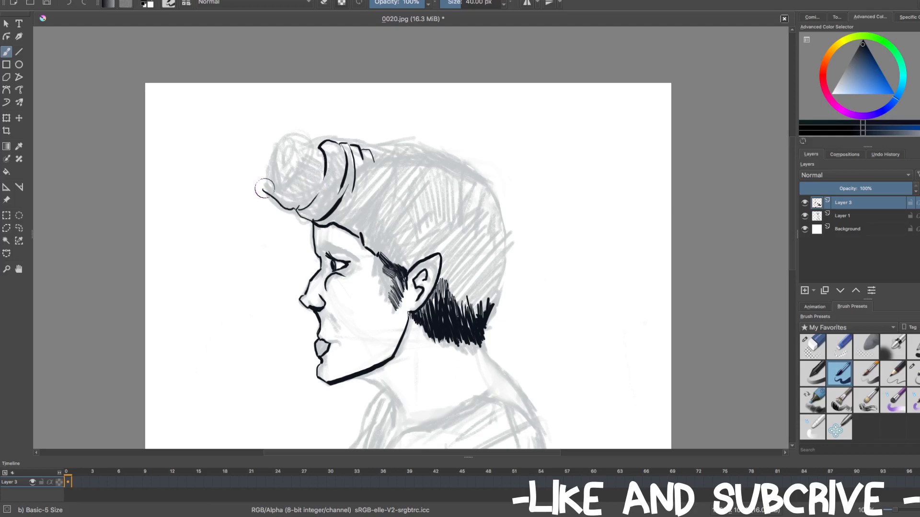
{"action": "key", "text": "ctrl+z"}
{"action": "mouse_move", "coordinate": [271, 193]}
{"action": "left_mouse_down"}
{"action": "mouse_move", "coordinate": [305, 215]}
{"action": "mouse_move", "coordinate": [275, 193]}
{"action": "mouse_move", "coordinate": [314, 214]}
{"action": "left_mouse_up"}
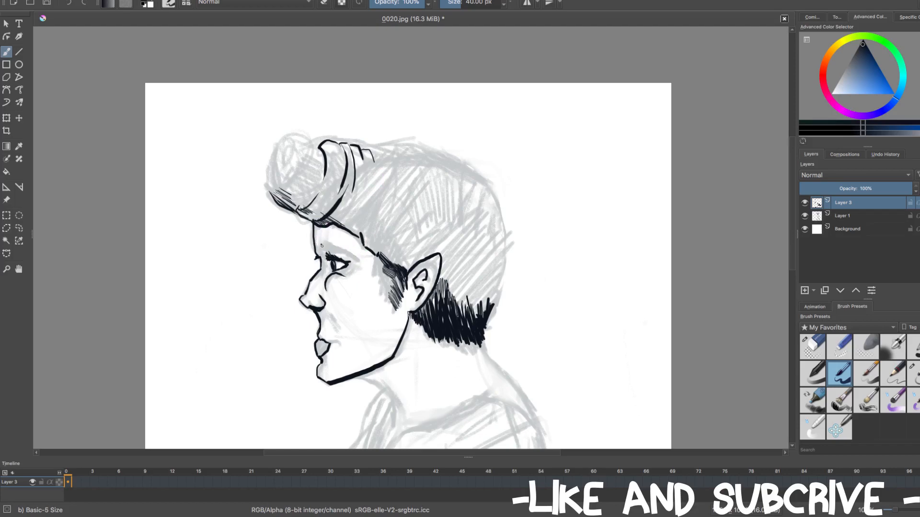
- Ink the eyebrow above the eye and the crease beside the mouth, undoing the unsatisfactory strokes
{"action": "left_click_drag", "start_coordinate": [324, 246], "coordinate": [332, 249]}
{"action": "left_click_drag", "start_coordinate": [320, 245], "coordinate": [352, 256]}
{"action": "key", "text": "ctrl+z"}
{"action": "left_click_drag", "start_coordinate": [336, 324], "coordinate": [338, 330]}
{"action": "key", "text": "ctrl+z"}
{"action": "key", "text": "ctrl+z"}
- Refine the outline of the lips, alternating between Eraser Small and the Basic-5 Size brush
{"action": "key", "text": "e"}
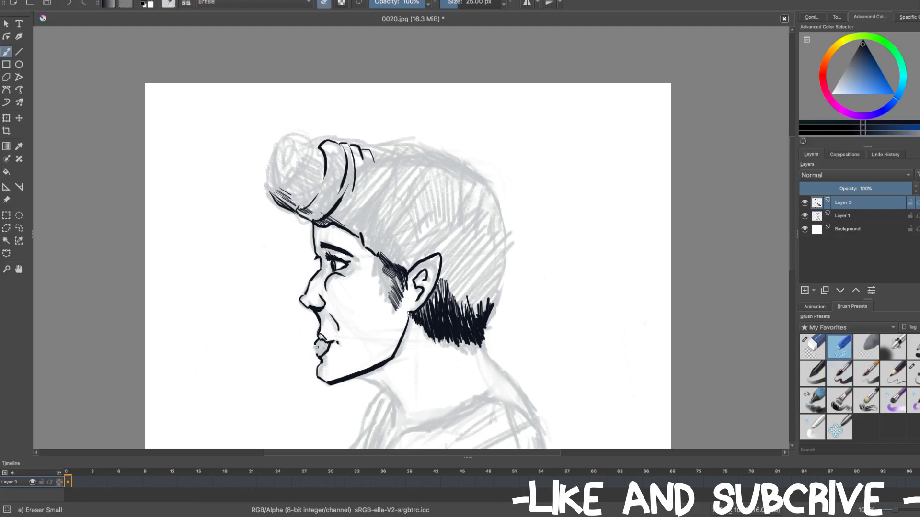
{"action": "key", "text": "e"}
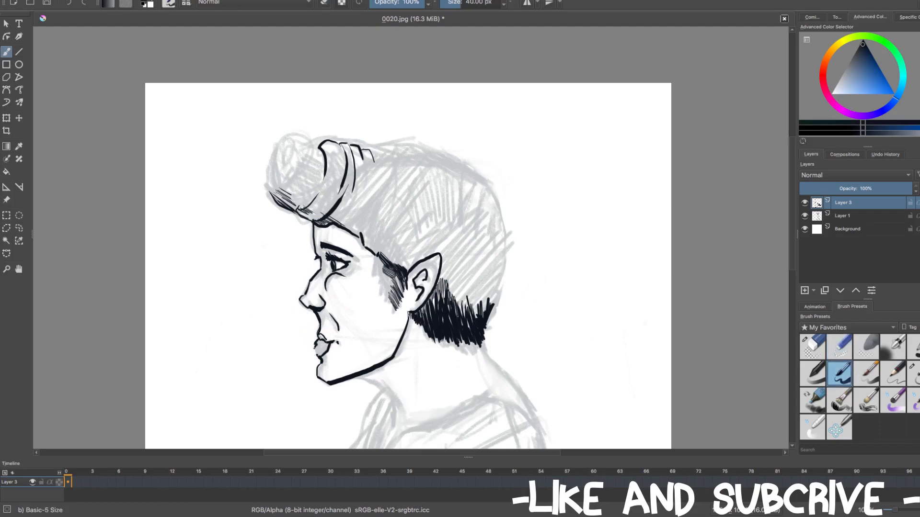
{"action": "key", "text": "ctrl+z"}
{"action": "key", "text": "e"}
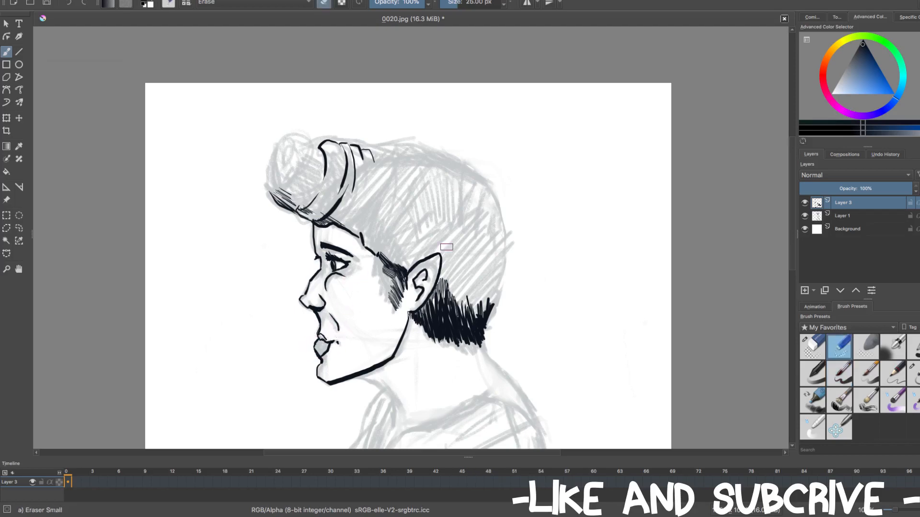
{"action": "key", "text": "slash"}
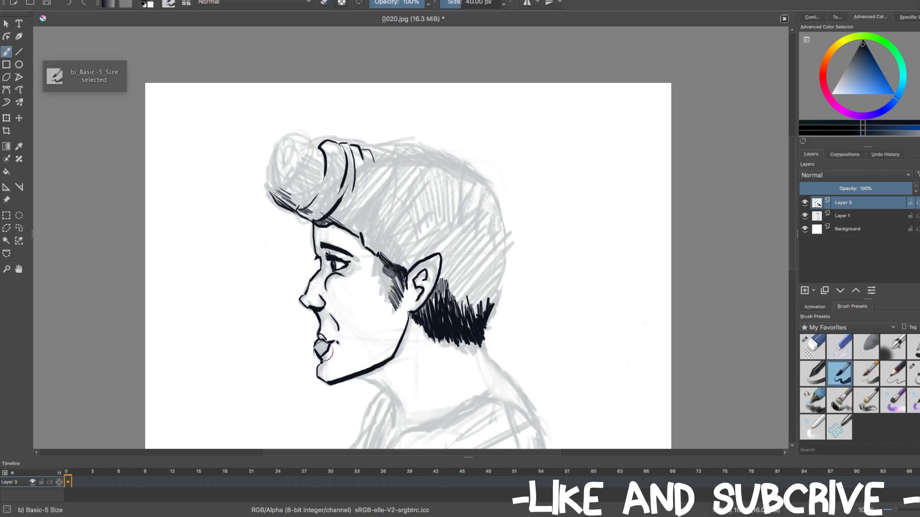
{"action": "key", "text": "slash"}
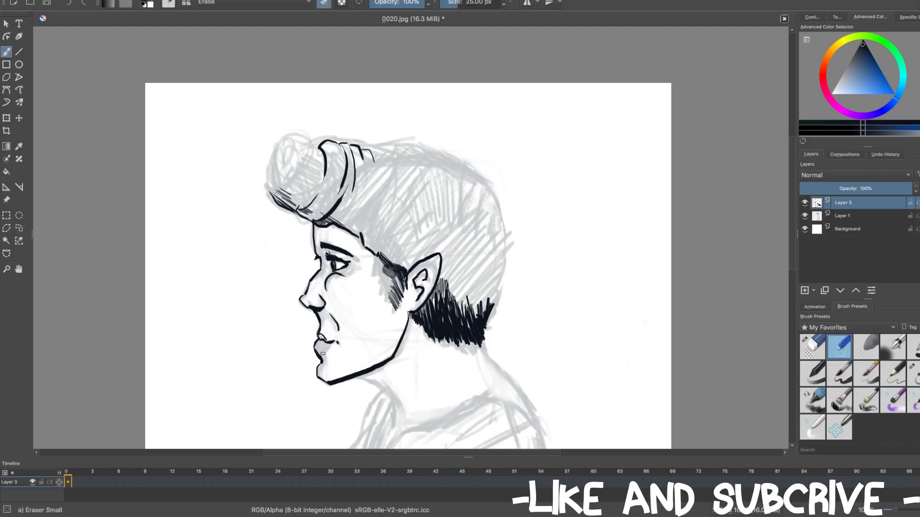
{"action": "key", "text": "slash"}
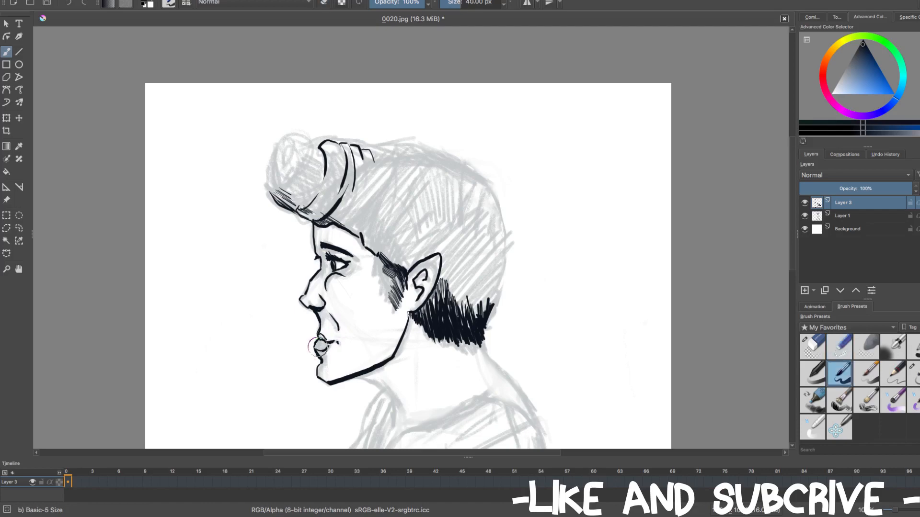
{"action": "key", "text": "slash"}
{"action": "key", "text": "slash"}
- Outline the rolled front curl with its inner rings and ink the curved strands sweeping back behind it
{"action": "mouse_move", "coordinate": [300, 136]}
{"action": "left_mouse_down"}
{"action": "mouse_move", "coordinate": [285, 137]}
{"action": "mouse_move", "coordinate": [270, 175]}
{"action": "mouse_move", "coordinate": [277, 191]}
{"action": "left_mouse_up"}
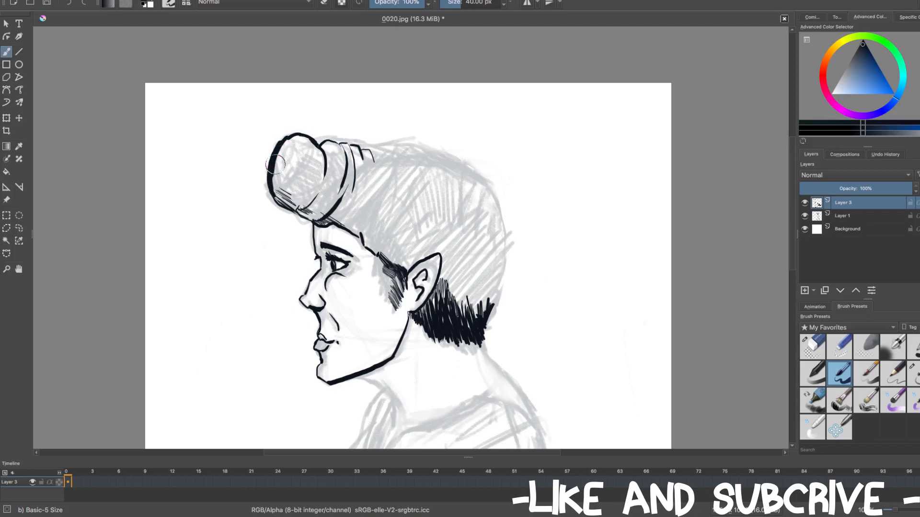
{"action": "left_click_drag", "start_coordinate": [278, 150], "coordinate": [294, 136]}
{"action": "mouse_move", "coordinate": [291, 194]}
{"action": "left_mouse_down"}
{"action": "mouse_move", "coordinate": [300, 149]}
{"action": "mouse_move", "coordinate": [290, 146]}
{"action": "mouse_move", "coordinate": [279, 160]}
{"action": "mouse_move", "coordinate": [290, 171]}
{"action": "mouse_move", "coordinate": [289, 157]}
{"action": "left_mouse_up"}
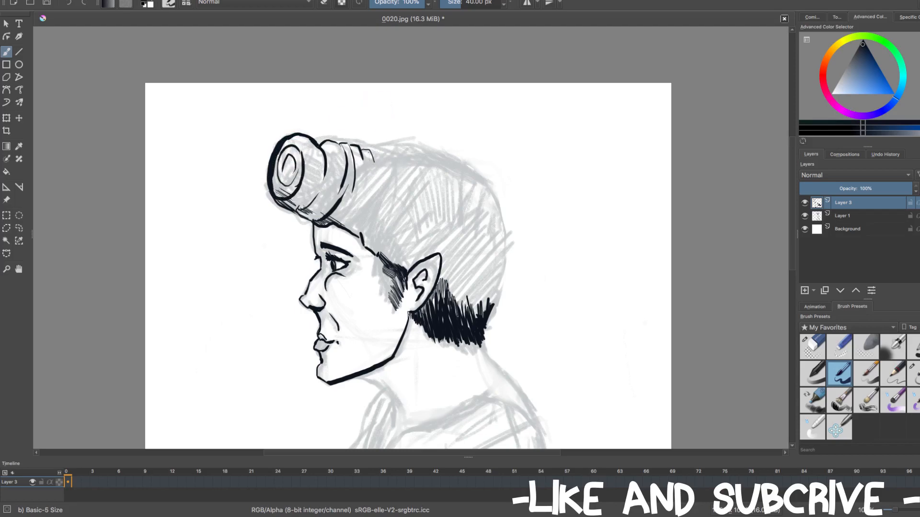
{"action": "left_click_drag", "start_coordinate": [367, 149], "coordinate": [368, 210]}
{"action": "left_click_drag", "start_coordinate": [376, 150], "coordinate": [387, 209]}
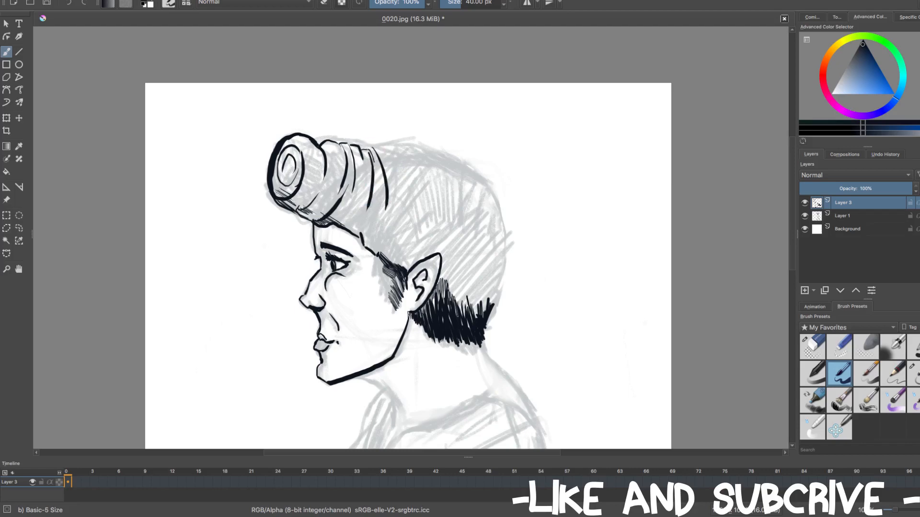
{"action": "left_click_drag", "start_coordinate": [383, 153], "coordinate": [392, 188]}
- Ink the hair's outer contour over the crown and down the back to the nape, thickening the line
{"action": "mouse_move", "coordinate": [392, 151]}
{"action": "left_mouse_down"}
{"action": "mouse_move", "coordinate": [432, 156]}
{"action": "mouse_move", "coordinate": [489, 187]}
{"action": "mouse_move", "coordinate": [425, 154]}
{"action": "left_mouse_up"}
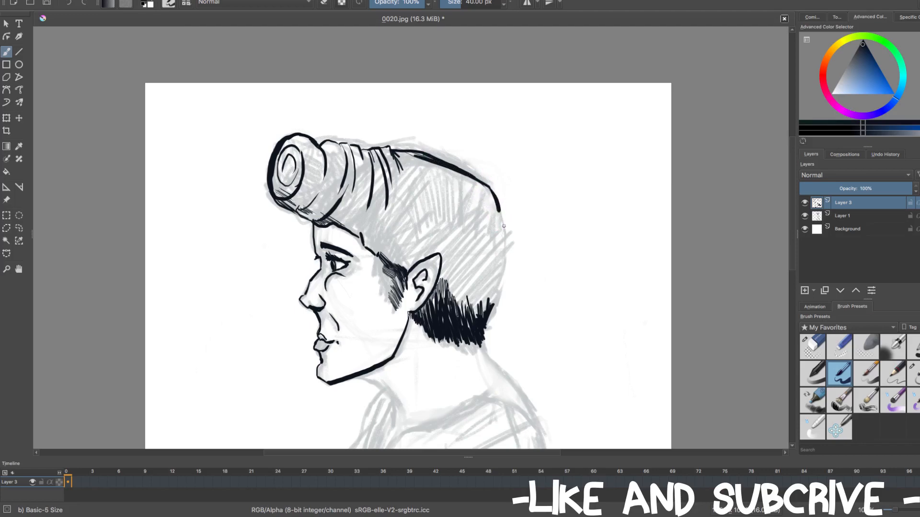
{"action": "left_click_drag", "start_coordinate": [490, 188], "coordinate": [507, 264]}
{"action": "mouse_move", "coordinate": [491, 307]}
{"action": "left_mouse_down"}
{"action": "mouse_move", "coordinate": [505, 262]}
{"action": "mouse_move", "coordinate": [495, 305]}
{"action": "left_mouse_up"}
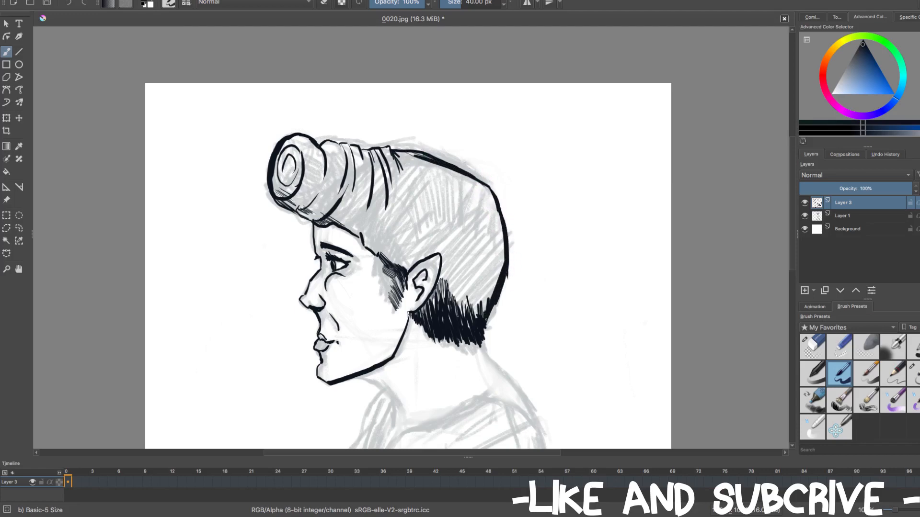
{"action": "mouse_move", "coordinate": [415, 151]}
{"action": "left_mouse_down"}
{"action": "mouse_move", "coordinate": [477, 168]}
{"action": "mouse_move", "coordinate": [458, 162]}
{"action": "mouse_move", "coordinate": [482, 174]}
{"action": "mouse_move", "coordinate": [500, 220]}
{"action": "left_mouse_up"}
{"action": "left_click_drag", "start_coordinate": [487, 186], "coordinate": [501, 226]}
{"action": "mouse_move", "coordinate": [425, 153]}
{"action": "left_mouse_down"}
{"action": "mouse_move", "coordinate": [449, 158]}
{"action": "mouse_move", "coordinate": [386, 147]}
{"action": "mouse_move", "coordinate": [403, 149]}
{"action": "left_mouse_up"}
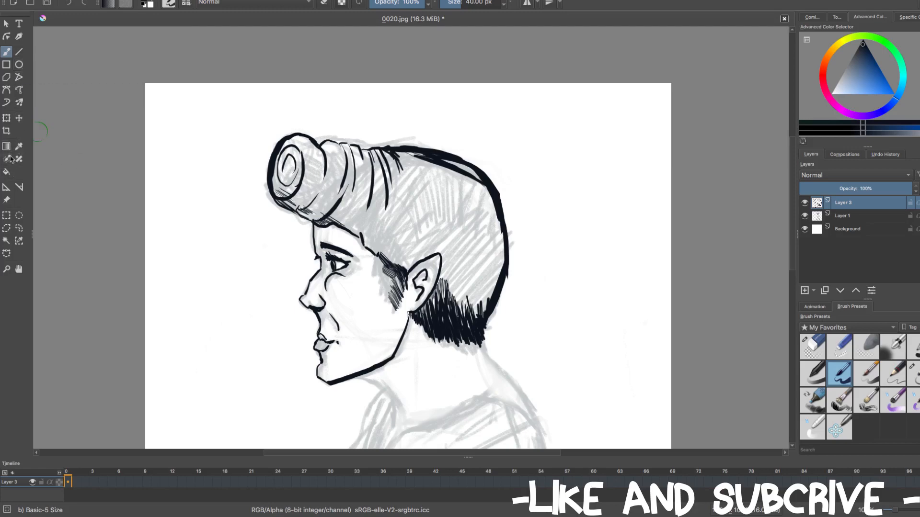
{"action": "left_click", "coordinate": [7, 172]}
{"action": "left_click", "coordinate": [472, 236]}
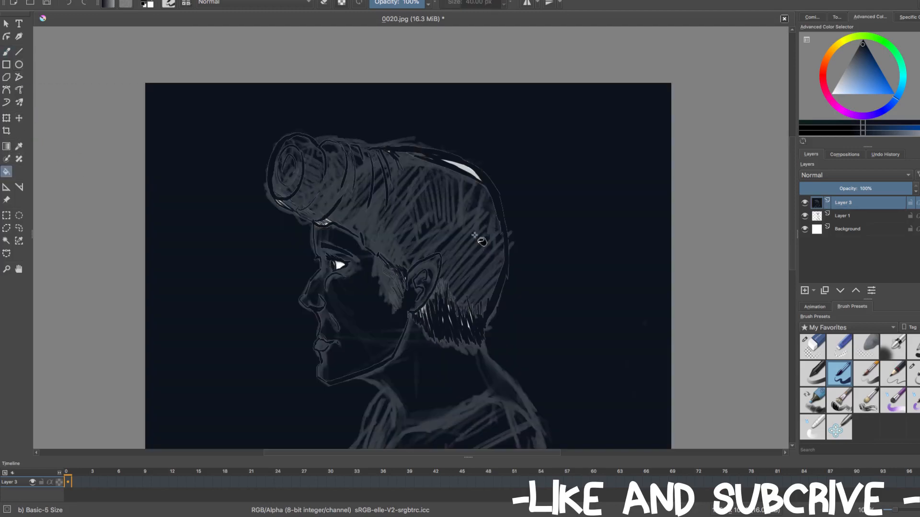
{"action": "key", "text": "ctrl+z"}
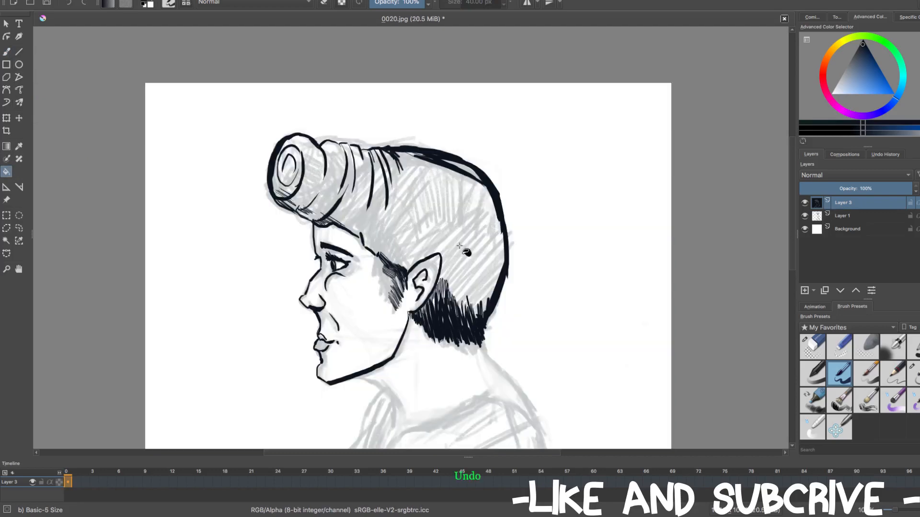
- Hide the Layer 1 sketch and fill the whole hair shape on Layer 3 with solid near-black
{"action": "left_click", "coordinate": [805, 216]}
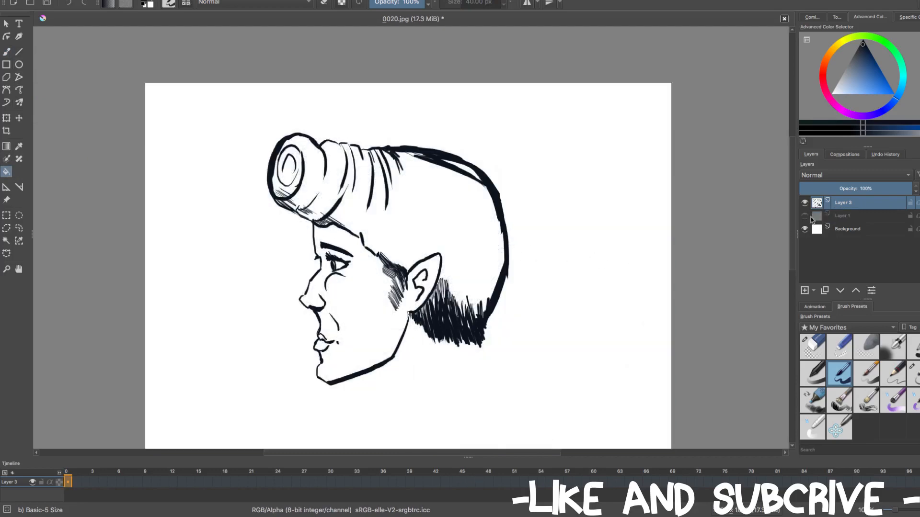
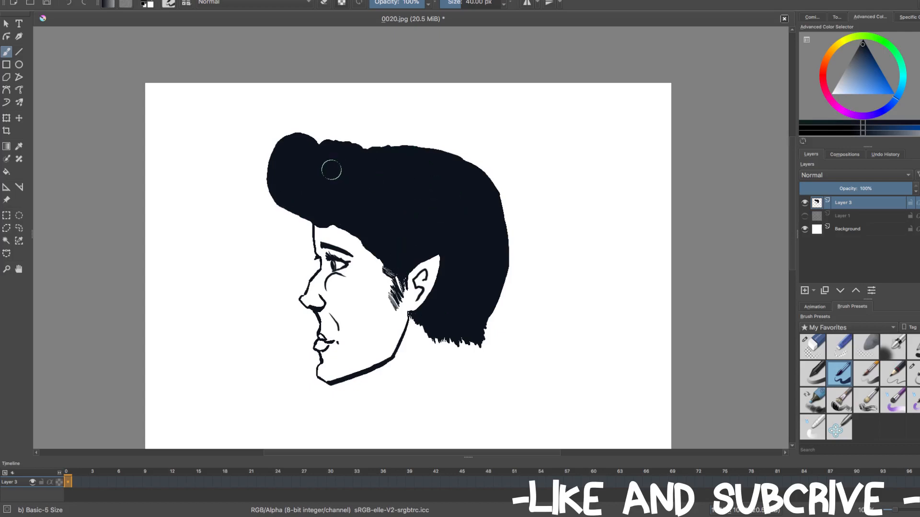
{"action": "key", "text": "/"}
{"action": "key", "text": "/"}
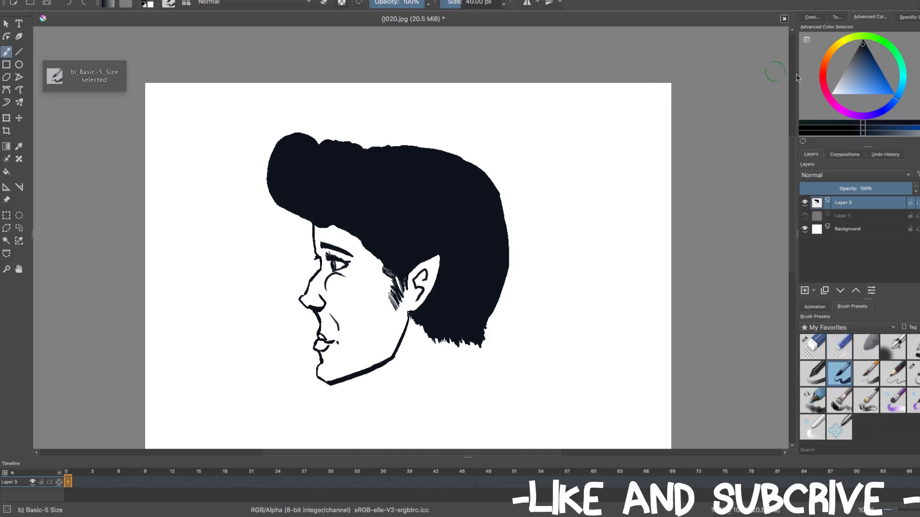
- Choose a light bluish grey and paint thin highlight strands on the front curl, the quiff and the back of the crown
{"action": "mouse_move", "coordinate": [851, 86]}
{"action": "left_mouse_down"}
{"action": "mouse_move", "coordinate": [833, 96]}
{"action": "mouse_move", "coordinate": [842, 87]}
{"action": "left_mouse_up"}
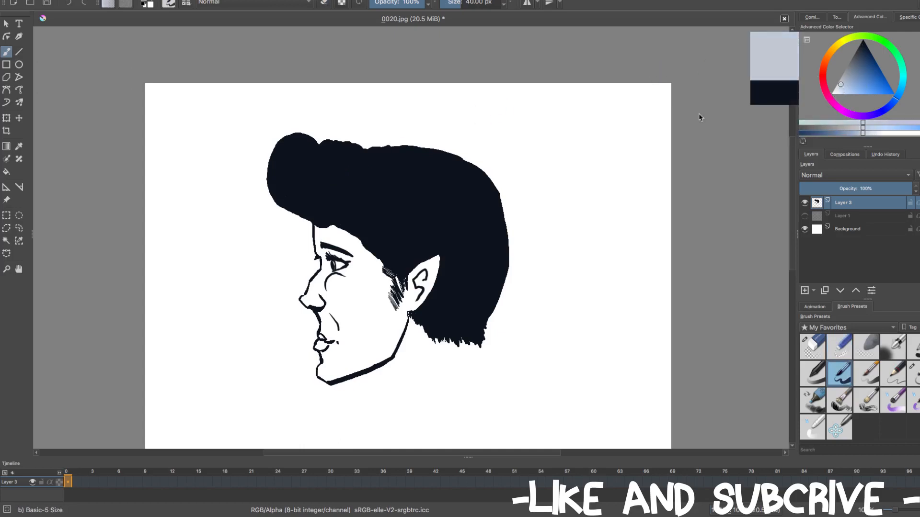
{"action": "mouse_move", "coordinate": [298, 141]}
{"action": "left_mouse_down"}
{"action": "mouse_move", "coordinate": [300, 158]}
{"action": "mouse_move", "coordinate": [301, 142]}
{"action": "mouse_move", "coordinate": [318, 163]}
{"action": "left_mouse_up"}
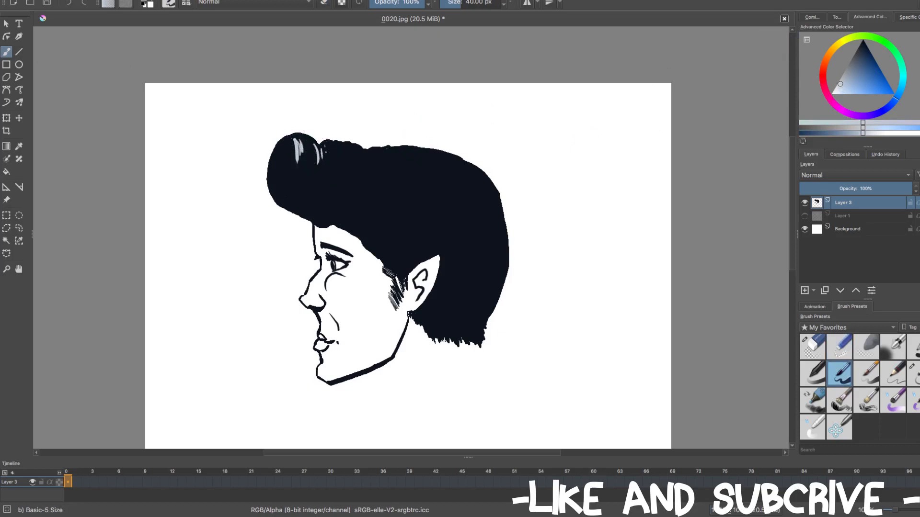
{"action": "left_click_drag", "start_coordinate": [382, 152], "coordinate": [391, 196]}
{"action": "left_click_drag", "start_coordinate": [393, 154], "coordinate": [396, 171]}
{"action": "left_click_drag", "start_coordinate": [429, 205], "coordinate": [413, 230]}
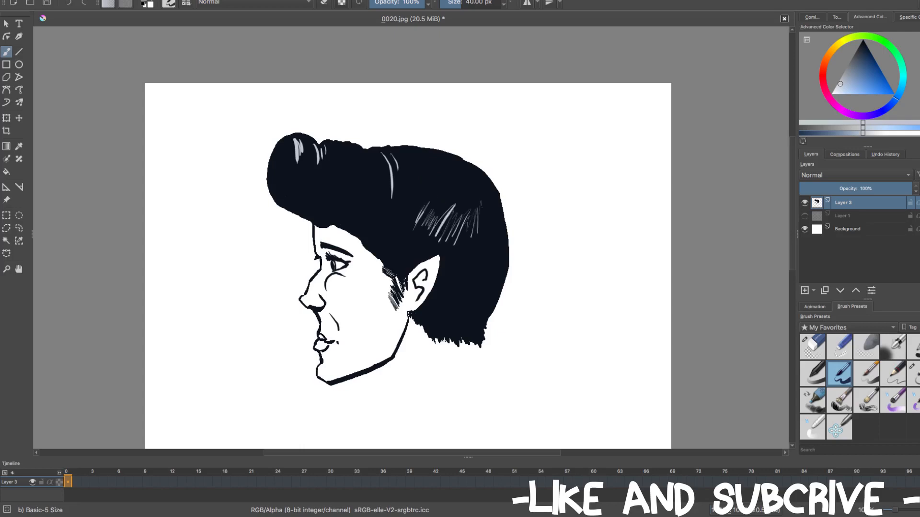
{"action": "mouse_move", "coordinate": [482, 209]}
{"action": "left_mouse_down"}
{"action": "mouse_move", "coordinate": [506, 200]}
{"action": "mouse_move", "coordinate": [492, 223]}
{"action": "left_mouse_up"}
- Paint light highlight strands in the hair behind the ear and along the lower folds of the quiff
{"action": "mouse_move", "coordinate": [626, 317]}
{"action": "left_mouse_down"}
{"action": "mouse_move", "coordinate": [624, 340]}
{"action": "mouse_move", "coordinate": [642, 356]}
{"action": "left_mouse_up"}
{"action": "mouse_move", "coordinate": [432, 316]}
{"action": "left_mouse_down"}
{"action": "mouse_move", "coordinate": [441, 283]}
{"action": "mouse_move", "coordinate": [431, 324]}
{"action": "left_mouse_up"}
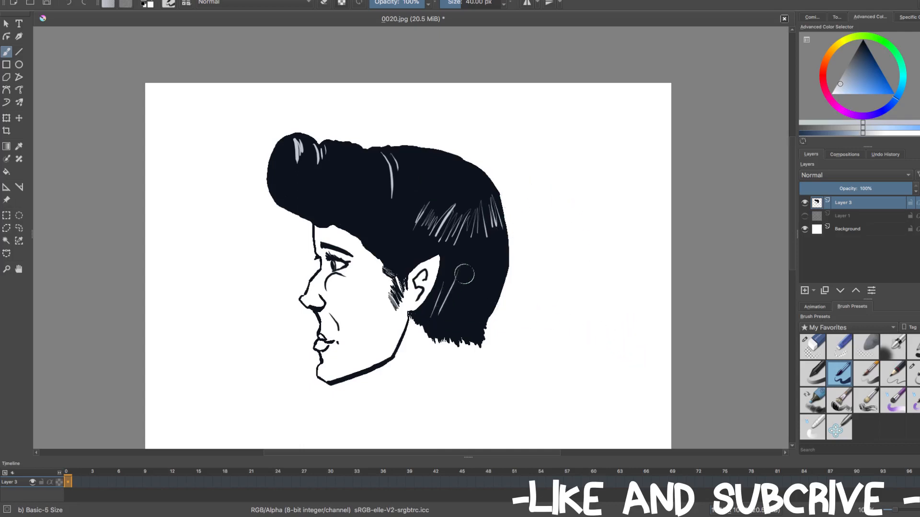
{"action": "mouse_move", "coordinate": [467, 266]}
{"action": "left_mouse_down"}
{"action": "mouse_move", "coordinate": [443, 328]}
{"action": "mouse_move", "coordinate": [481, 316]}
{"action": "left_mouse_up"}
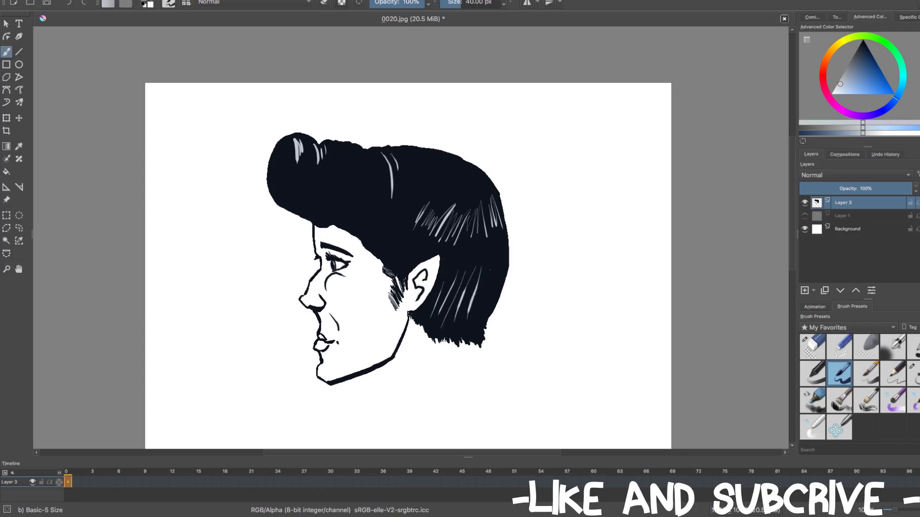
{"action": "left_click_drag", "start_coordinate": [488, 276], "coordinate": [494, 335]}
{"action": "left_click_drag", "start_coordinate": [300, 202], "coordinate": [307, 175]}
{"action": "mouse_move", "coordinate": [320, 215]}
{"action": "left_mouse_down"}
{"action": "mouse_move", "coordinate": [341, 178]}
{"action": "mouse_move", "coordinate": [349, 206]}
{"action": "left_mouse_up"}
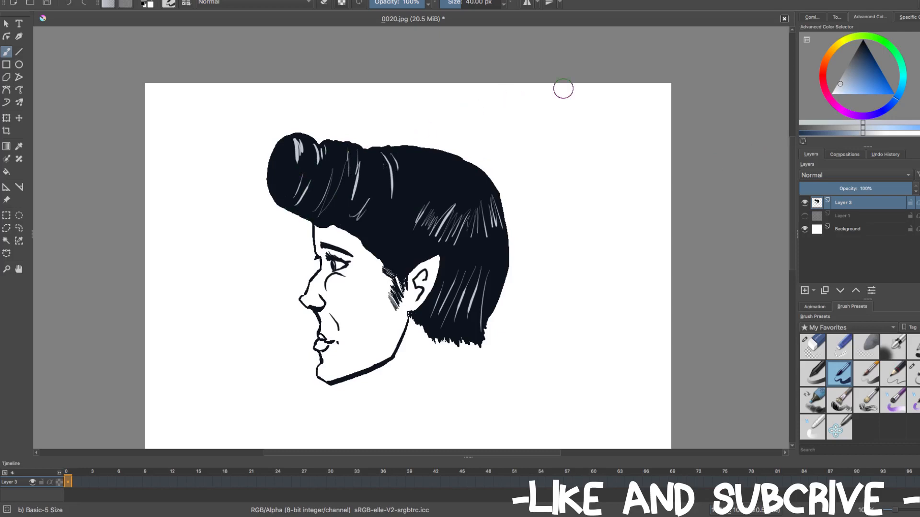
- Set the brush colour back to near-black and show the Layer 1 sketch again for inking the body
{"action": "left_click_drag", "start_coordinate": [864, 59], "coordinate": [863, 46]}
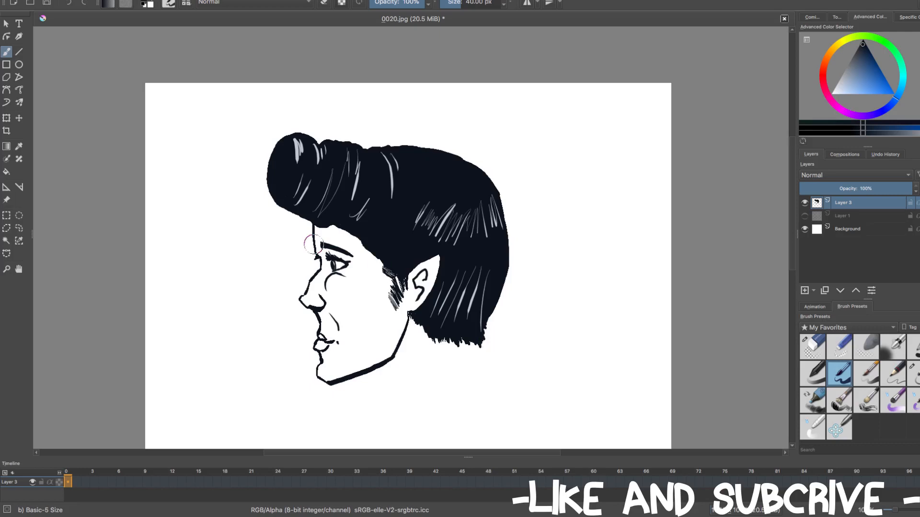
{"action": "left_click", "coordinate": [805, 217]}
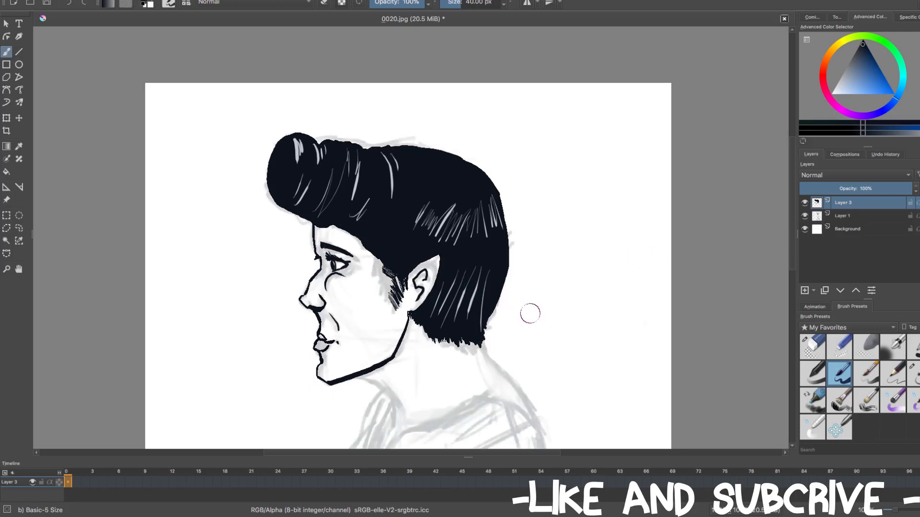
{"action": "key", "text": "shift"}
{"action": "mouse_move", "coordinate": [530, 323]}
{"action": "left_mouse_down"}
{"action": "mouse_move", "coordinate": [524, 230]}
{"action": "mouse_move", "coordinate": [540, 153]}
{"action": "left_mouse_up"}
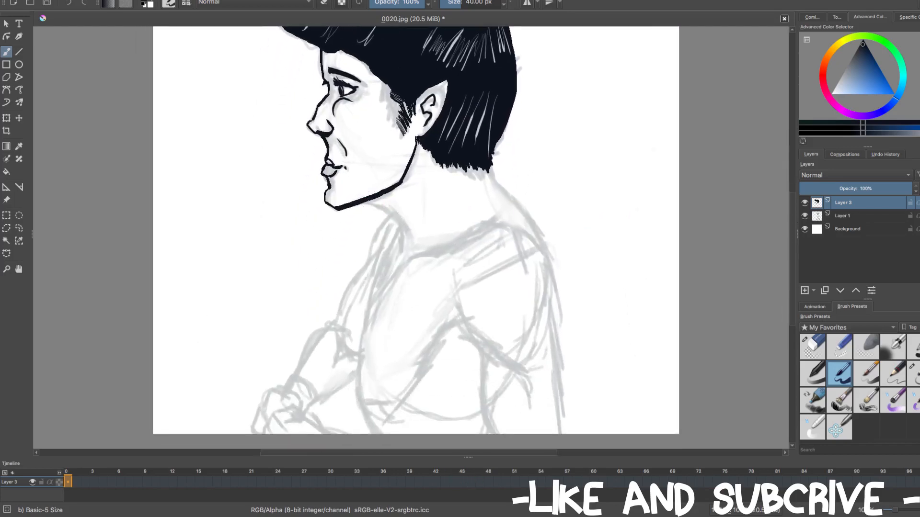
- Ink the front and back of the neck, the slope towards the shoulder, the collarbone and the lines below the throat, cleaning the throat line with the eraser
{"action": "mouse_move", "coordinate": [368, 200]}
{"action": "left_mouse_down"}
{"action": "mouse_move", "coordinate": [404, 218]}
{"action": "mouse_move", "coordinate": [409, 241]}
{"action": "left_mouse_up"}
{"action": "mouse_move", "coordinate": [489, 168]}
{"action": "left_mouse_down"}
{"action": "mouse_move", "coordinate": [500, 201]}
{"action": "mouse_move", "coordinate": [494, 235]}
{"action": "left_mouse_up"}
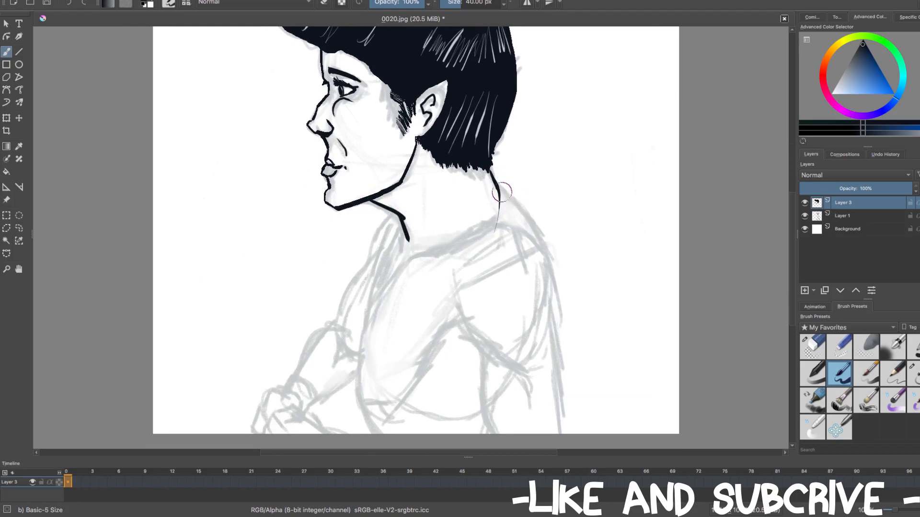
{"action": "left_click_drag", "start_coordinate": [500, 189], "coordinate": [532, 235]}
{"action": "key", "text": "/"}
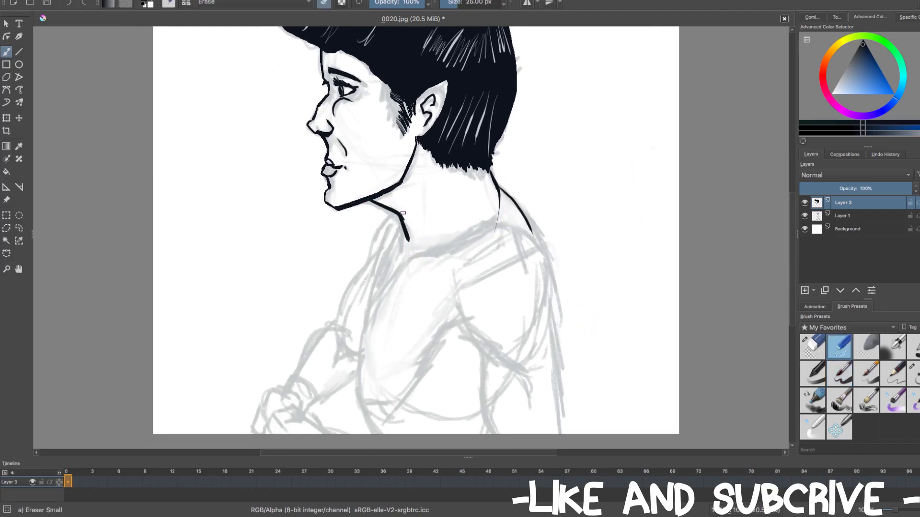
{"action": "key", "text": "/"}
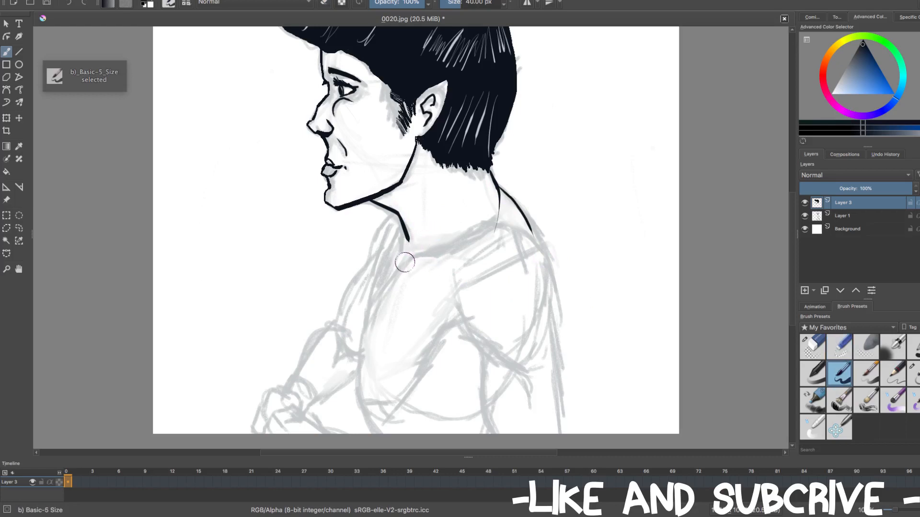
{"action": "left_click_drag", "start_coordinate": [388, 274], "coordinate": [453, 247]}
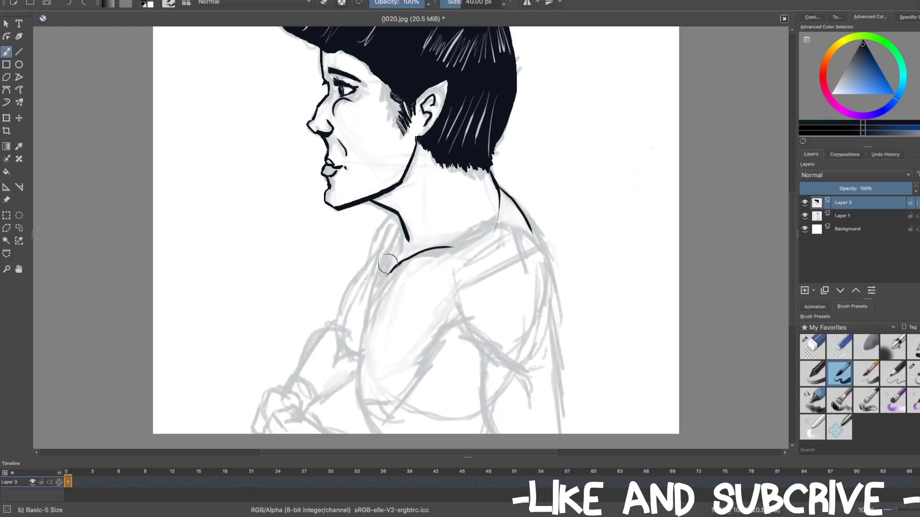
{"action": "mouse_move", "coordinate": [387, 271]}
{"action": "left_mouse_down"}
{"action": "mouse_move", "coordinate": [397, 220]}
{"action": "mouse_move", "coordinate": [387, 228]}
{"action": "mouse_move", "coordinate": [371, 312]}
{"action": "left_mouse_up"}
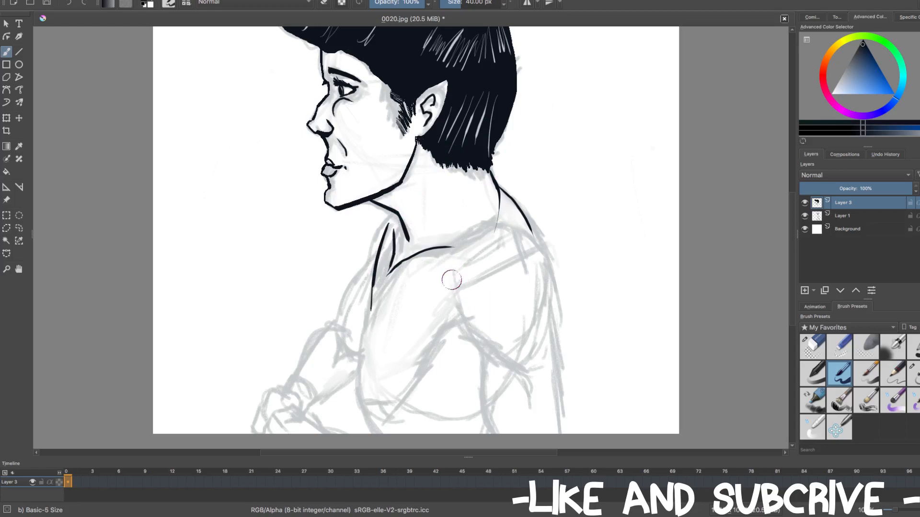
- Ink the near shoulder's front, back and upper contours, erasing the overshooting upper end of the front arc
{"action": "left_click_drag", "start_coordinate": [449, 269], "coordinate": [497, 355]}
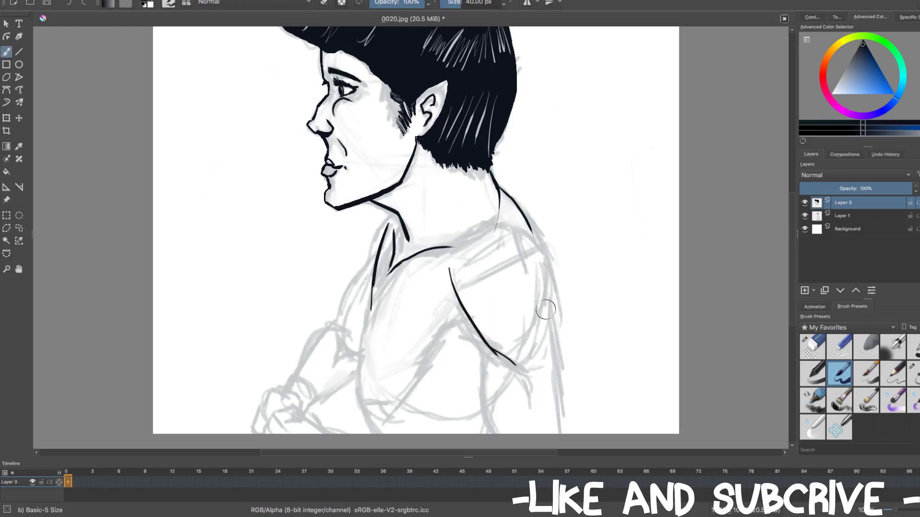
{"action": "mouse_move", "coordinate": [533, 234]}
{"action": "left_mouse_down"}
{"action": "mouse_move", "coordinate": [550, 273]}
{"action": "mouse_move", "coordinate": [531, 336]}
{"action": "left_mouse_up"}
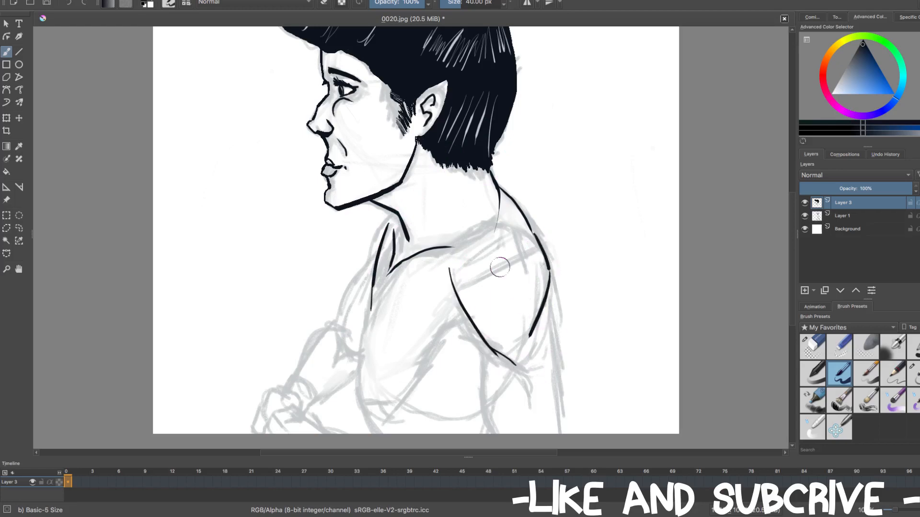
{"action": "mouse_move", "coordinate": [460, 271]}
{"action": "left_mouse_down"}
{"action": "mouse_move", "coordinate": [479, 238]}
{"action": "mouse_move", "coordinate": [505, 231]}
{"action": "left_mouse_up"}
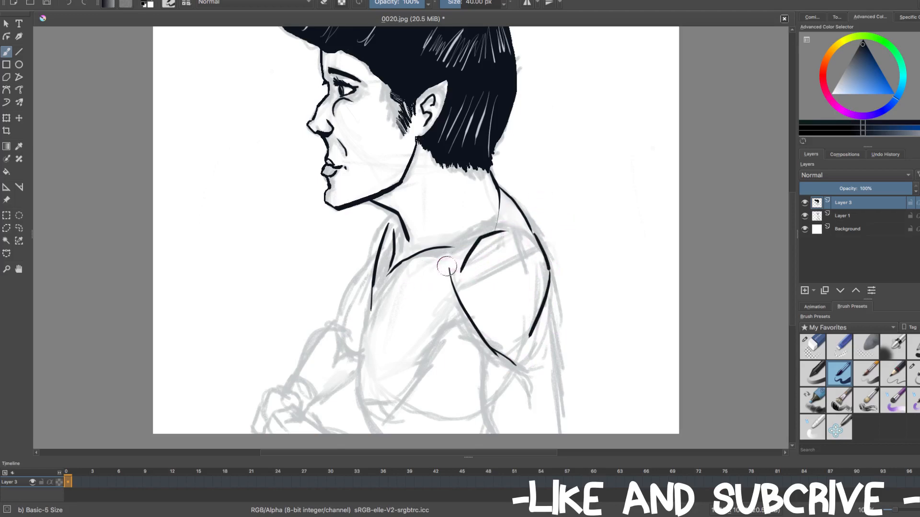
{"action": "key", "text": "e"}
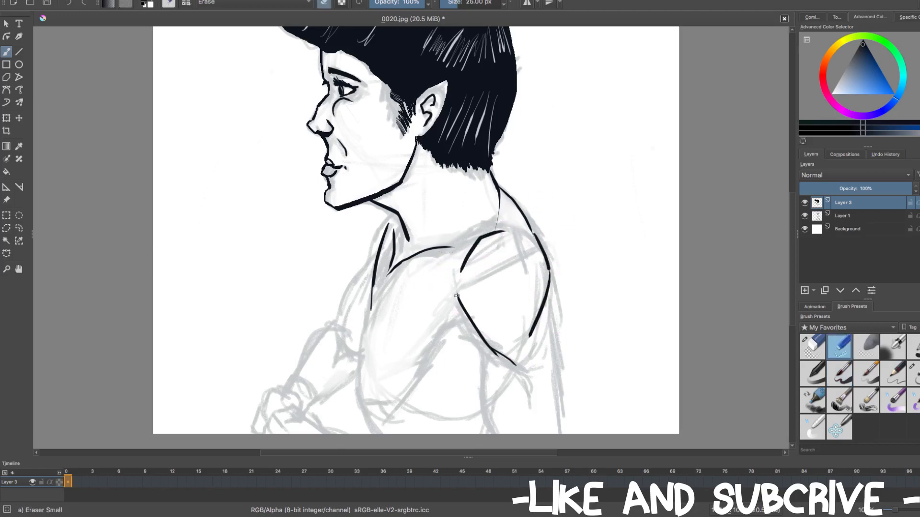
{"action": "key", "text": "e"}
- Ink the chest muscle outline and the line along its far side up to the throat, trimming the overlap with the eraser
{"action": "mouse_move", "coordinate": [459, 309]}
{"action": "left_mouse_down"}
{"action": "mouse_move", "coordinate": [389, 408]}
{"action": "mouse_move", "coordinate": [379, 290]}
{"action": "left_mouse_up"}
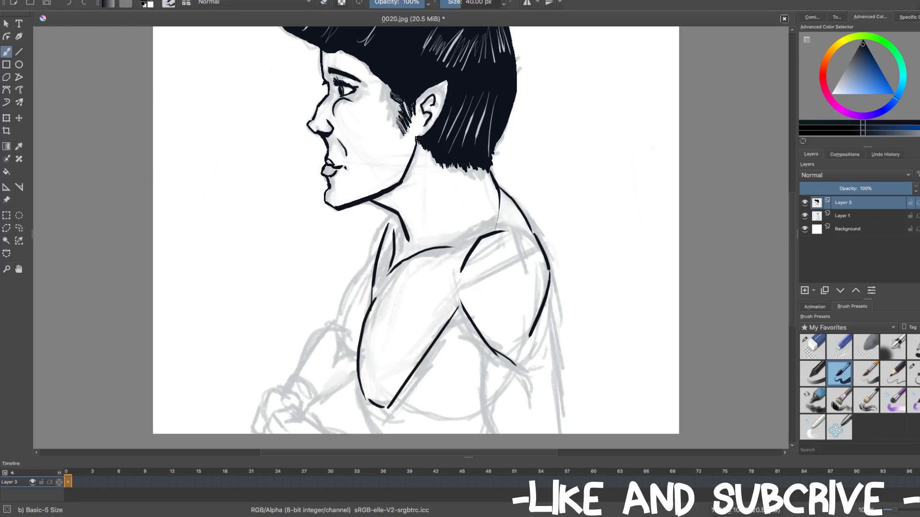
{"action": "left_click_drag", "start_coordinate": [372, 270], "coordinate": [359, 329]}
{"action": "key", "text": "ctrl+z"}
{"action": "left_click_drag", "start_coordinate": [375, 268], "coordinate": [360, 335]}
{"action": "key", "text": "ctrl+z"}
{"action": "key", "text": "ctrl+z"}
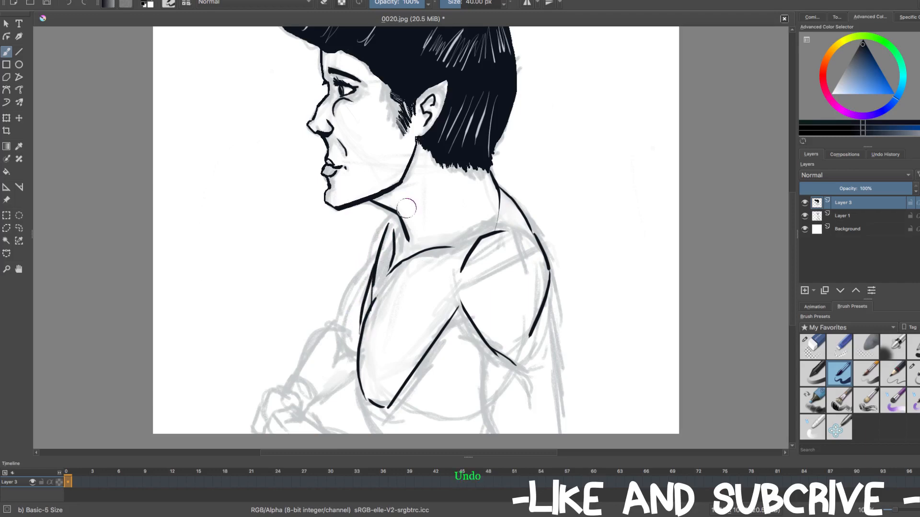
{"action": "key", "text": "slash"}
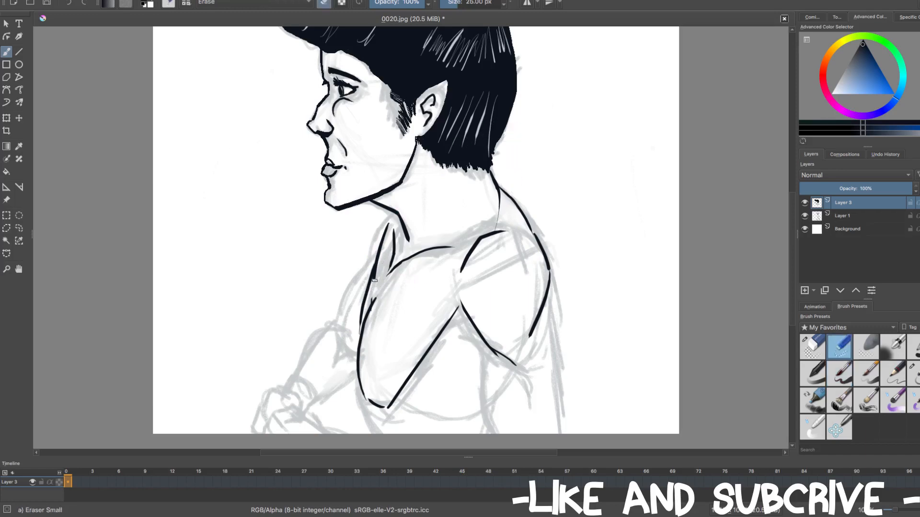
{"action": "key", "text": "ctrl+z"}
{"action": "left_click_drag", "start_coordinate": [375, 294], "coordinate": [385, 243]}
{"action": "key", "text": "slash"}
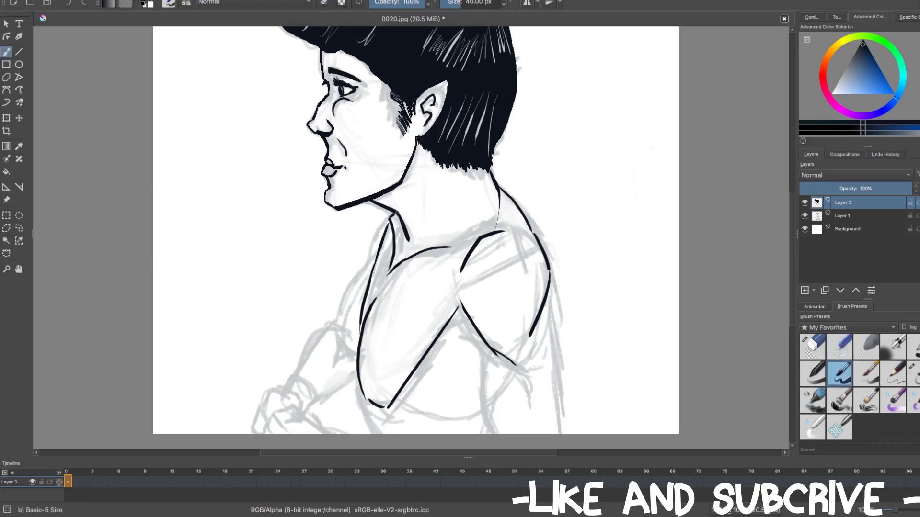
{"action": "left_click_drag", "start_coordinate": [388, 215], "coordinate": [370, 255]}
{"action": "key", "text": "ctrl+z"}
{"action": "left_click_drag", "start_coordinate": [373, 241], "coordinate": [370, 261]}
- Ink the near upper arm's front contour, the muscle line below the shoulder, the back and the belly line down to the canvas edge
{"action": "scroll", "coordinate": [626, 251], "scroll_direction": "down", "scroll_amount": 3}
{"action": "scroll", "coordinate": [570, 254], "scroll_direction": "up", "scroll_amount": 2}
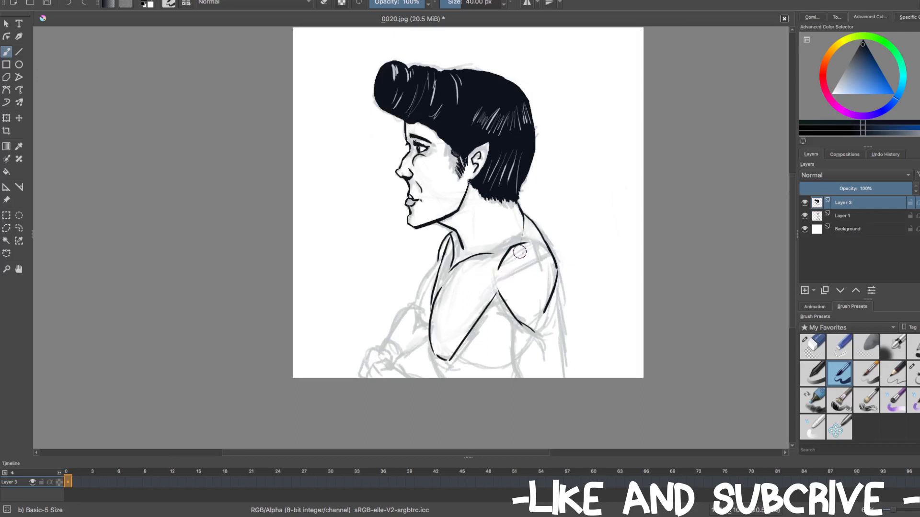
{"action": "key", "text": "space"}
{"action": "mouse_move", "coordinate": [560, 305]}
{"action": "left_mouse_down"}
{"action": "mouse_move", "coordinate": [535, 228]}
{"action": "mouse_move", "coordinate": [489, 299]}
{"action": "left_mouse_up"}
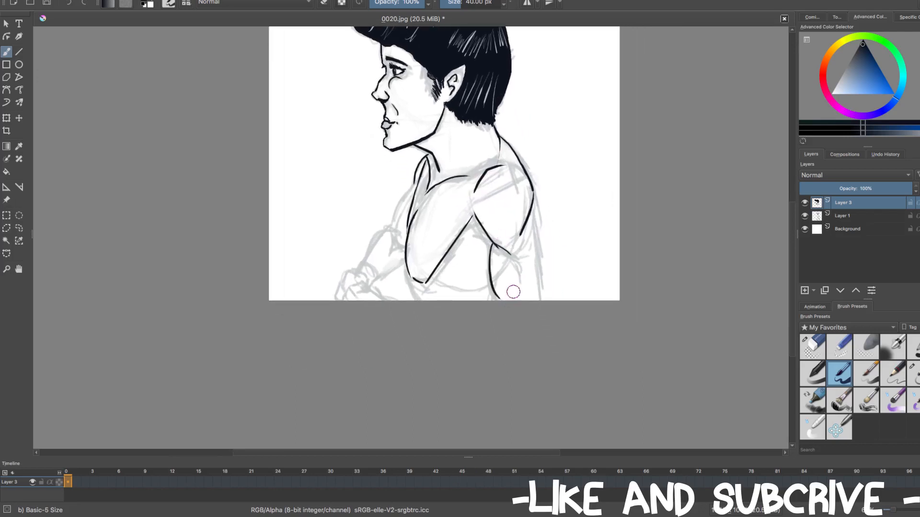
{"action": "key", "text": "ctrl+z"}
{"action": "left_click_drag", "start_coordinate": [493, 244], "coordinate": [488, 286]}
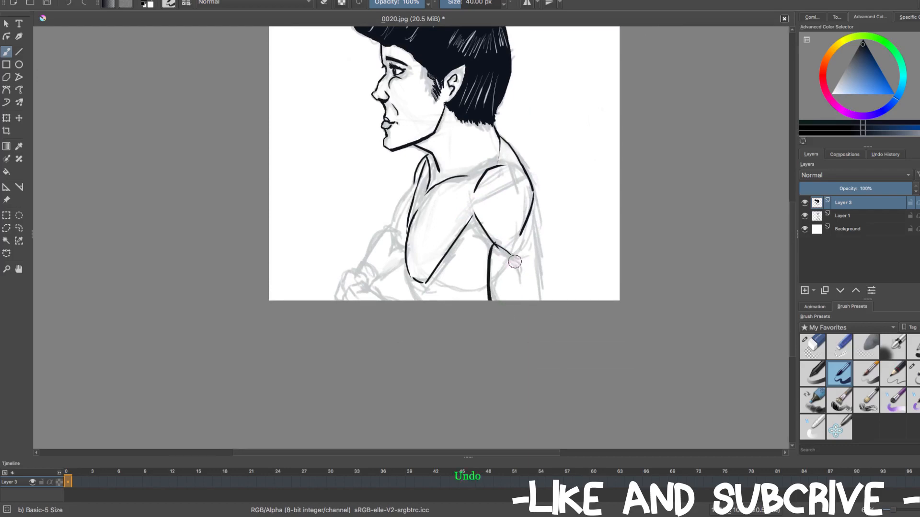
{"action": "key", "text": "ctrl+z"}
{"action": "left_click_drag", "start_coordinate": [518, 266], "coordinate": [521, 277]}
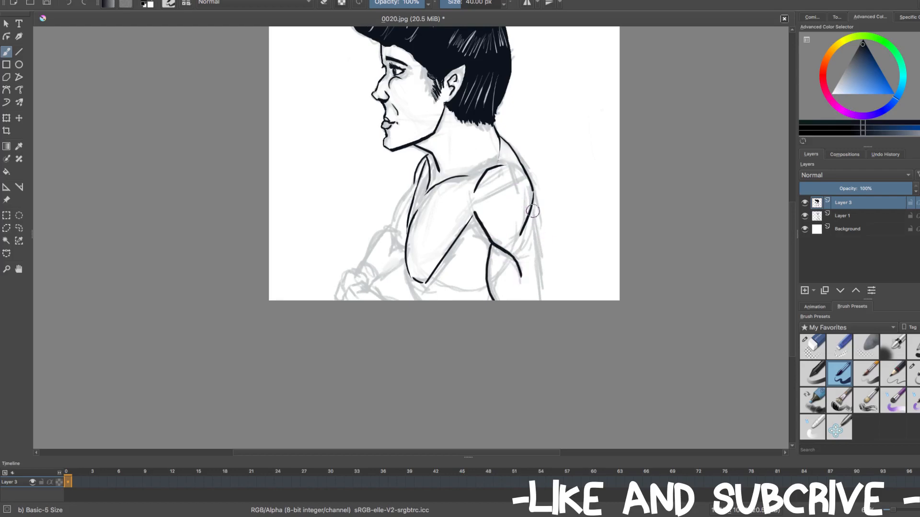
{"action": "left_click_drag", "start_coordinate": [531, 205], "coordinate": [539, 300]}
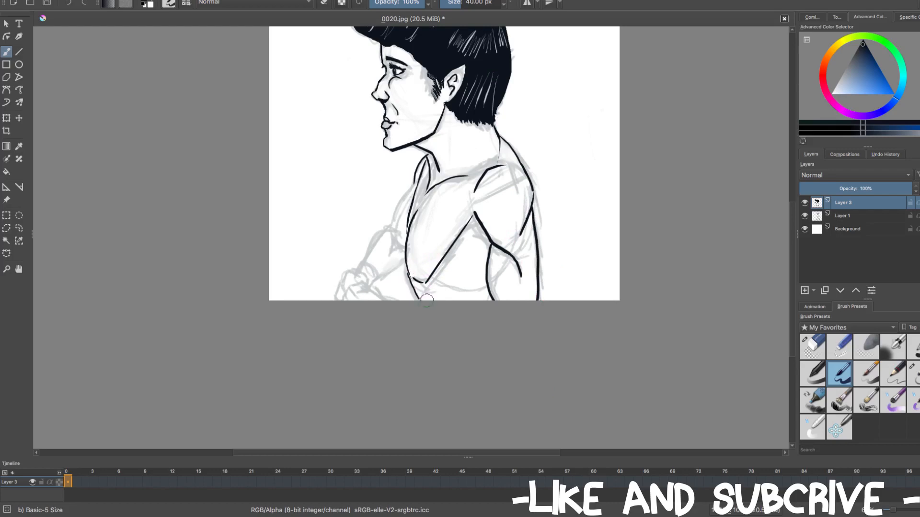
- Ink the far shoulder, the bent elbow and both edges of the forearm, tidying the elbow crease with the eraser
{"action": "key", "text": "ctrl+z"}
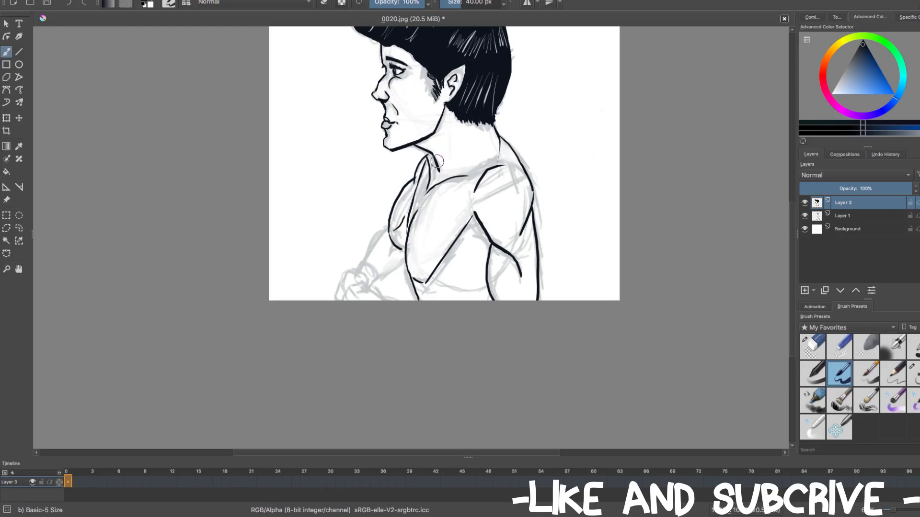
{"action": "key", "text": "ctrl+z"}
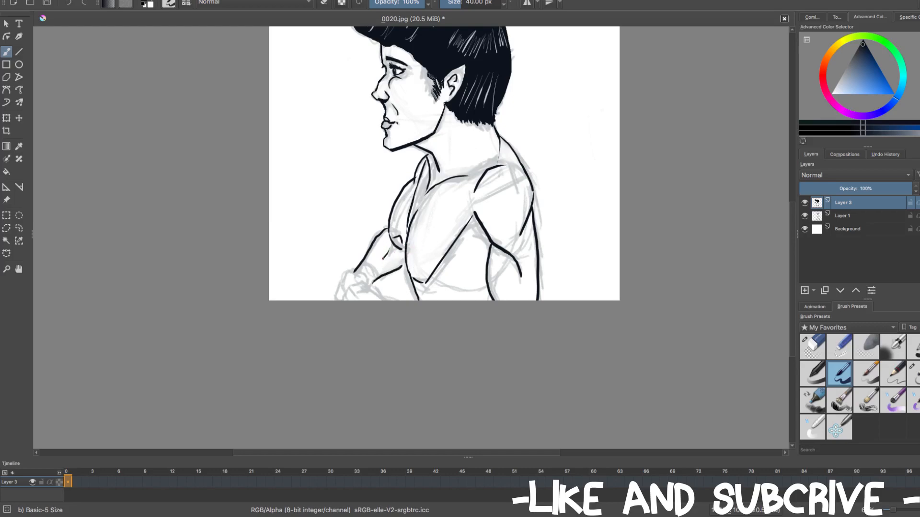
{"action": "left_click_drag", "start_coordinate": [376, 266], "coordinate": [387, 253]}
{"action": "key", "text": "slash"}
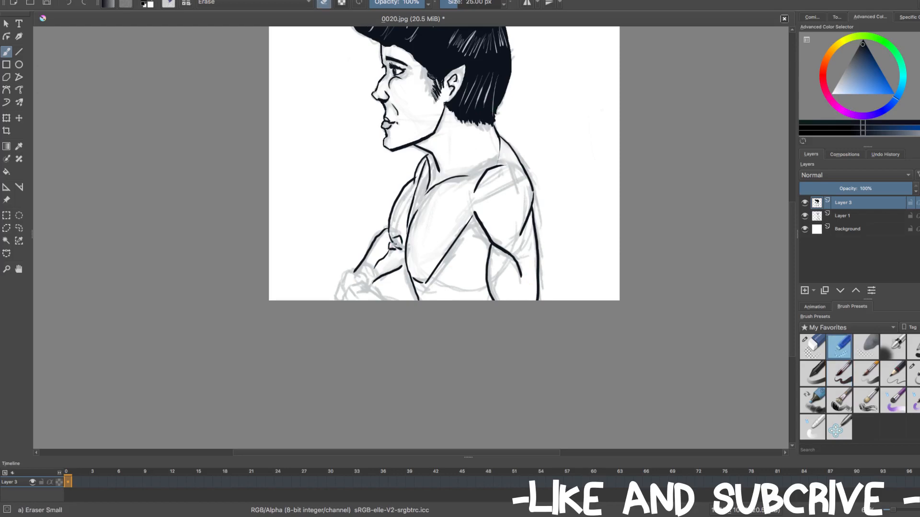
{"action": "key", "text": "slash"}
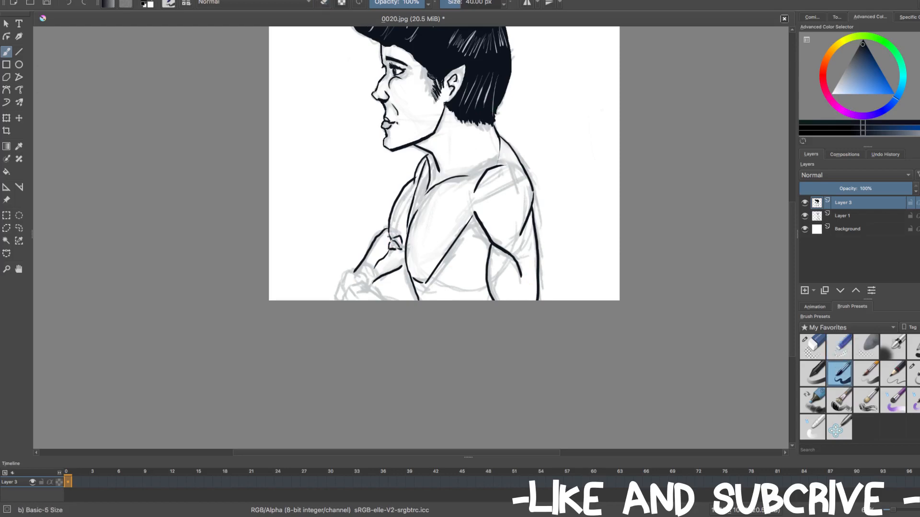
- Fill solid near-black shadows at the elbow crease, between the chest and far arm and below the throat, and thicken the shoulder's lower front line
{"action": "left_click_drag", "start_coordinate": [392, 237], "coordinate": [387, 234]}
{"action": "mouse_move", "coordinate": [405, 230]}
{"action": "left_mouse_down"}
{"action": "mouse_move", "coordinate": [408, 206]}
{"action": "mouse_move", "coordinate": [400, 266]}
{"action": "left_mouse_up"}
{"action": "mouse_move", "coordinate": [403, 251]}
{"action": "left_mouse_down"}
{"action": "mouse_move", "coordinate": [395, 250]}
{"action": "mouse_move", "coordinate": [400, 255]}
{"action": "mouse_move", "coordinate": [415, 185]}
{"action": "left_mouse_up"}
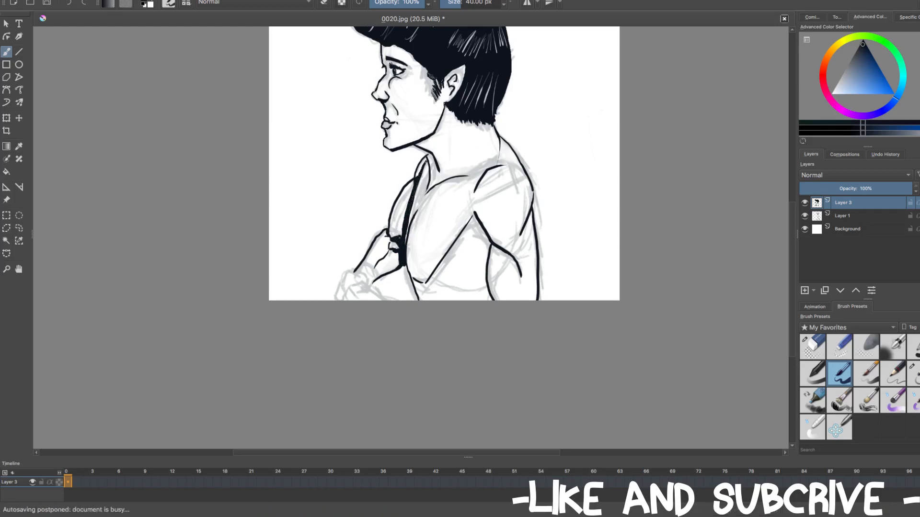
{"action": "mouse_move", "coordinate": [423, 168]}
{"action": "left_mouse_down"}
{"action": "mouse_move", "coordinate": [427, 157]}
{"action": "mouse_move", "coordinate": [432, 170]}
{"action": "mouse_move", "coordinate": [432, 159]}
{"action": "left_mouse_up"}
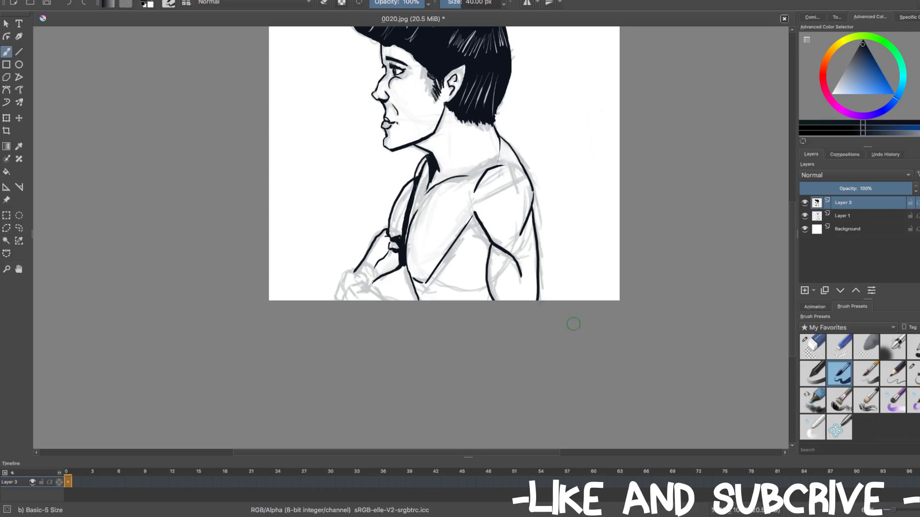
{"action": "mouse_move", "coordinate": [475, 218]}
{"action": "left_mouse_down"}
{"action": "mouse_move", "coordinate": [488, 245]}
{"action": "mouse_move", "coordinate": [477, 219]}
{"action": "mouse_move", "coordinate": [485, 235]}
{"action": "left_mouse_up"}
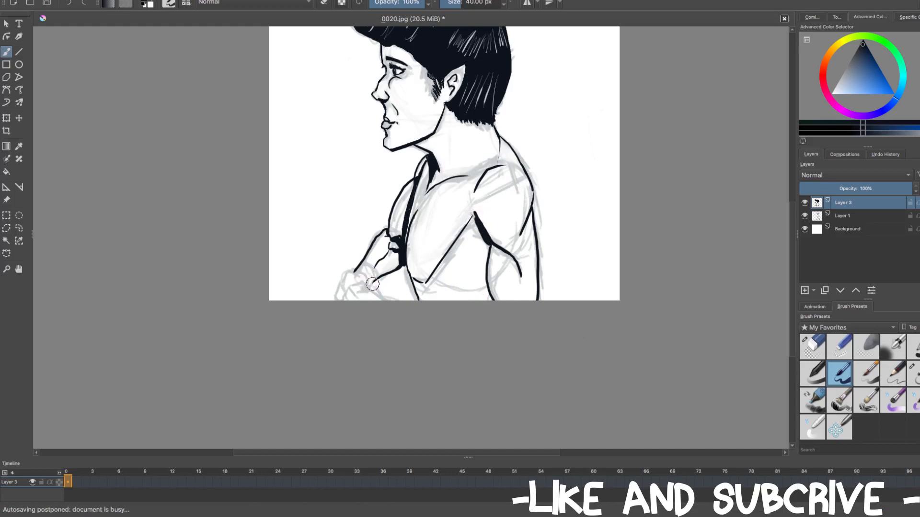
- Ink the wrist, knuckles and fingers of the hands at the canvas's lower edge, correcting the finger lines with the eraser
{"action": "mouse_move", "coordinate": [384, 300]}
{"action": "left_mouse_down"}
{"action": "mouse_move", "coordinate": [374, 283]}
{"action": "mouse_move", "coordinate": [365, 288]}
{"action": "mouse_move", "coordinate": [373, 295]}
{"action": "left_mouse_up"}
{"action": "left_click_drag", "start_coordinate": [355, 289], "coordinate": [348, 297]}
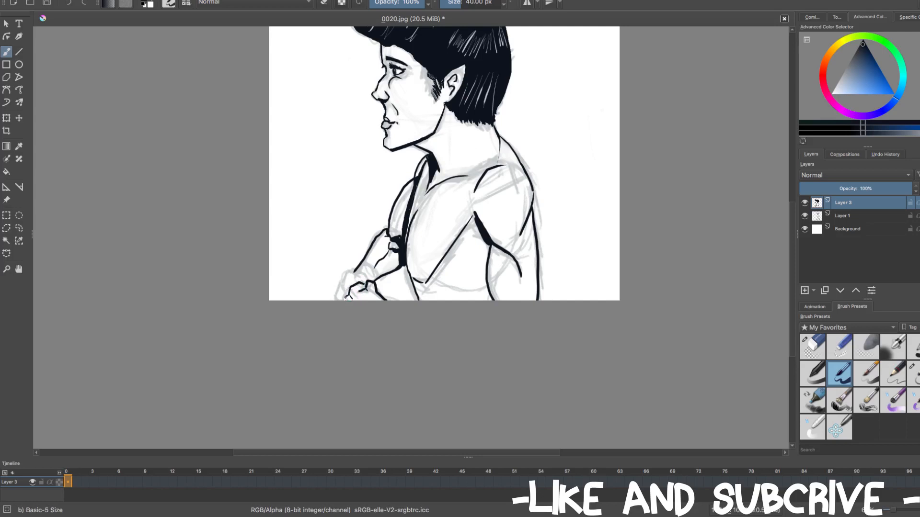
{"action": "left_click_drag", "start_coordinate": [355, 282], "coordinate": [379, 285]}
{"action": "key", "text": "slash"}
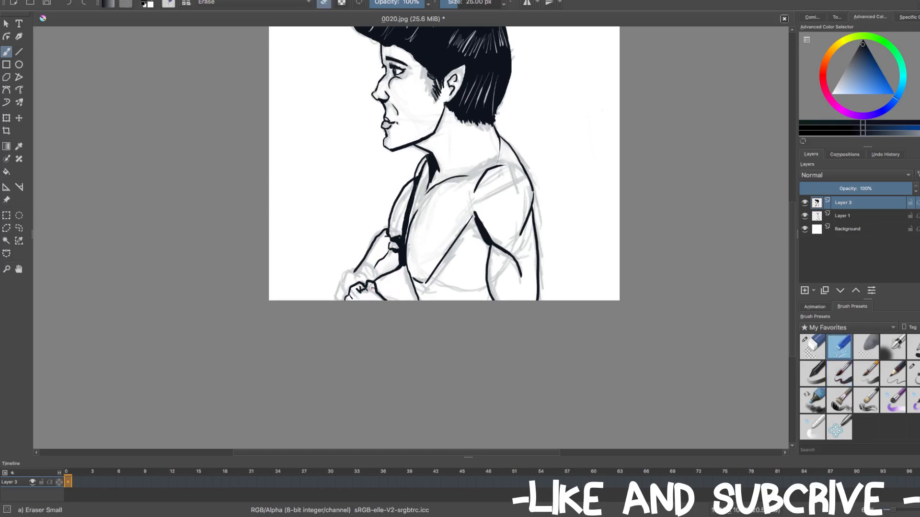
{"action": "key", "text": "slash"}
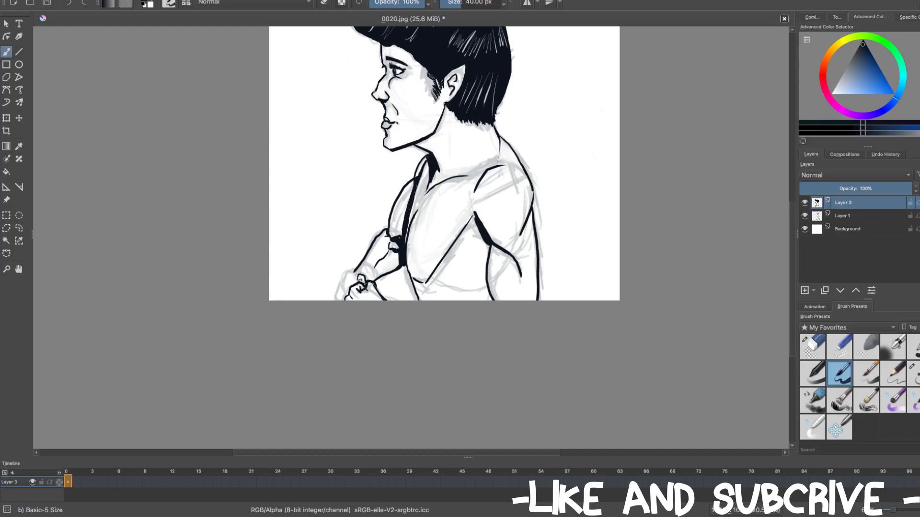
{"action": "key", "text": "ctrl+z"}
{"action": "mouse_move", "coordinate": [349, 272]}
{"action": "left_mouse_down"}
{"action": "mouse_move", "coordinate": [344, 282]}
{"action": "mouse_move", "coordinate": [351, 278]}
{"action": "left_mouse_up"}
{"action": "left_click_drag", "start_coordinate": [342, 289], "coordinate": [339, 296]}
- Fill the armpit corner between the chest and the near arm with solid near-black
{"action": "mouse_move", "coordinate": [461, 235]}
{"action": "left_mouse_down"}
{"action": "mouse_move", "coordinate": [476, 220]}
{"action": "mouse_move", "coordinate": [463, 235]}
{"action": "left_mouse_up"}
{"action": "mouse_move", "coordinate": [475, 219]}
{"action": "left_mouse_down"}
{"action": "mouse_move", "coordinate": [461, 234]}
{"action": "mouse_move", "coordinate": [479, 229]}
{"action": "left_mouse_up"}
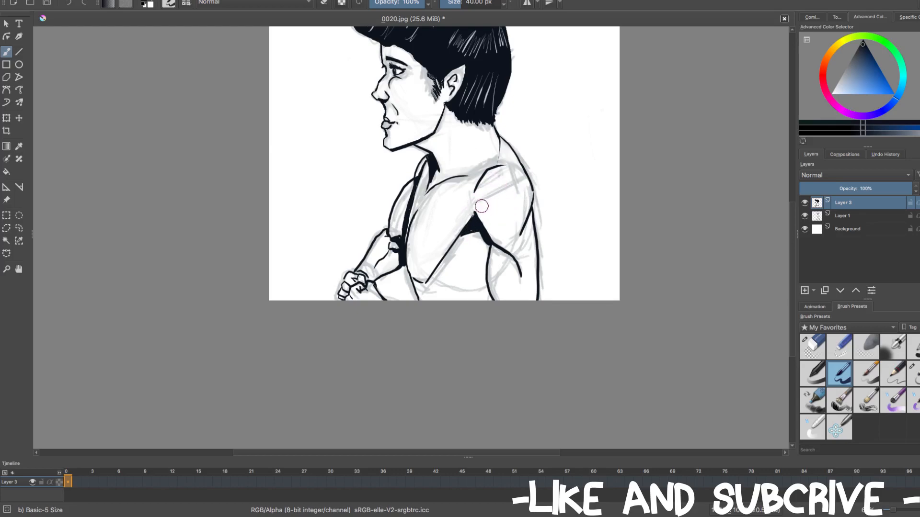
- Sketch slanted guide lines across the near shoulder on Layer 1 with the Pencil-3 Large 4B brush
{"action": "left_click", "coordinate": [842, 218]}
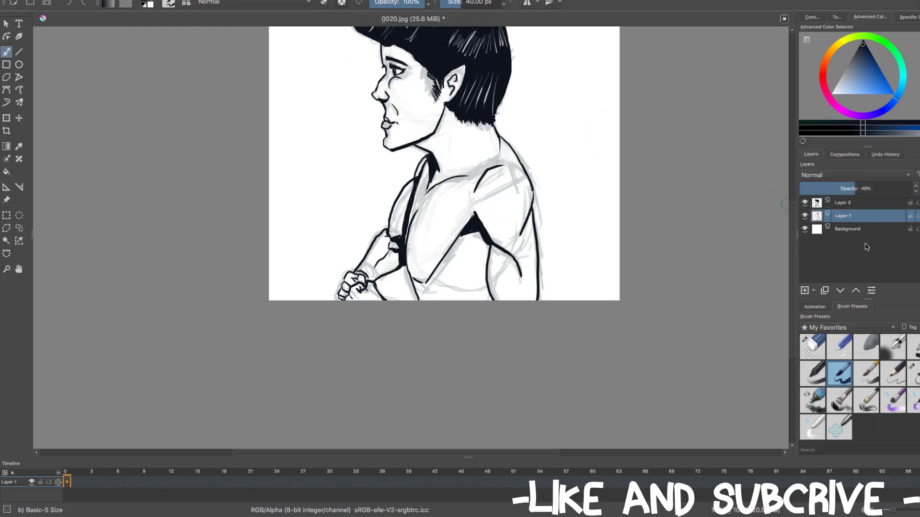
{"action": "left_click", "coordinate": [915, 379]}
{"action": "mouse_move", "coordinate": [489, 221]}
{"action": "left_mouse_down"}
{"action": "mouse_move", "coordinate": [544, 187]}
{"action": "mouse_move", "coordinate": [475, 212]}
{"action": "mouse_move", "coordinate": [524, 177]}
{"action": "left_mouse_up"}
{"action": "left_click_drag", "start_coordinate": [475, 198], "coordinate": [515, 163]}
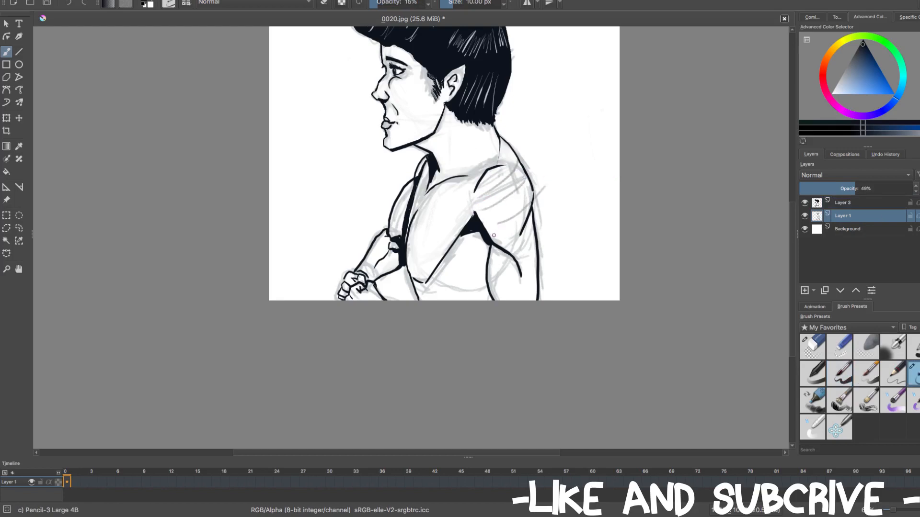
{"action": "left_click_drag", "start_coordinate": [494, 235], "coordinate": [526, 220]}
- Ink a tilted smiley face with two oval eyes and a curved mouth on the near shoulder on Layer 3 with the Basic-5 Size brush
{"action": "left_click", "coordinate": [847, 204]}
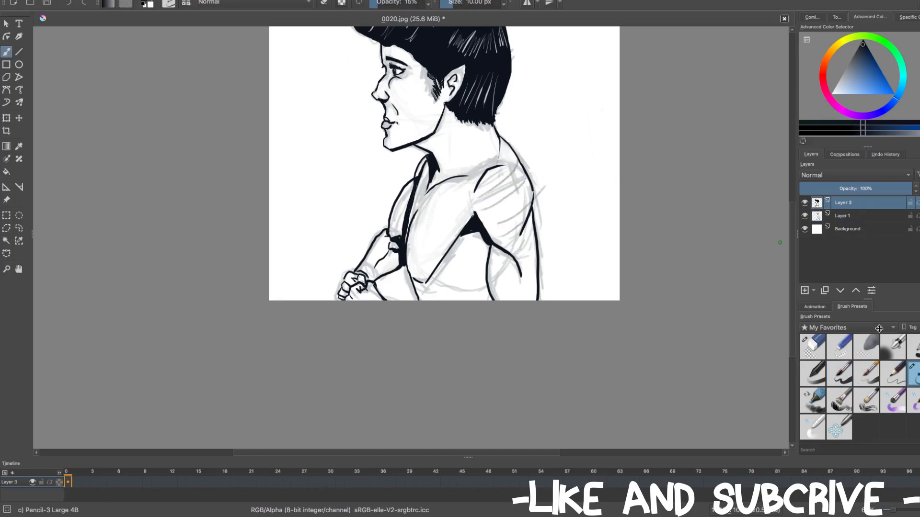
{"action": "left_click", "coordinate": [841, 376]}
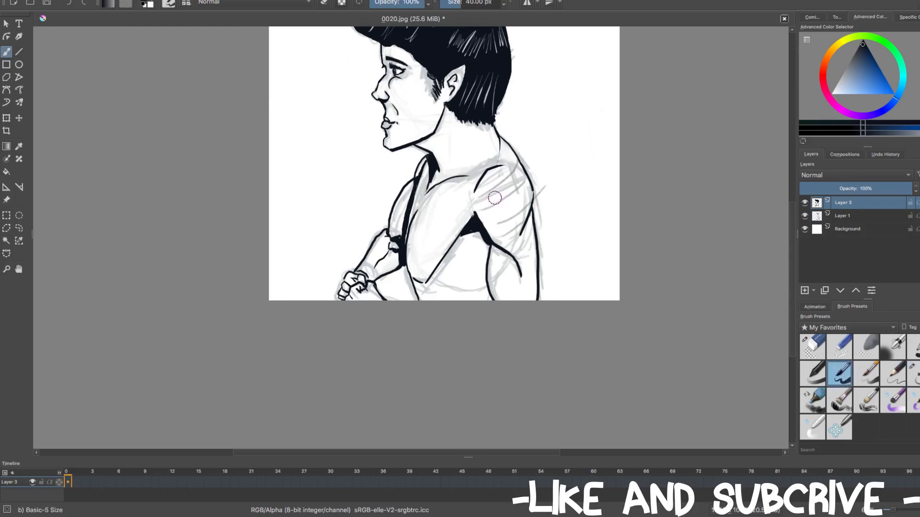
{"action": "mouse_move", "coordinate": [491, 193]}
{"action": "left_mouse_down"}
{"action": "mouse_move", "coordinate": [512, 183]}
{"action": "mouse_move", "coordinate": [503, 210]}
{"action": "mouse_move", "coordinate": [513, 213]}
{"action": "mouse_move", "coordinate": [518, 191]}
{"action": "mouse_move", "coordinate": [514, 217]}
{"action": "left_mouse_up"}
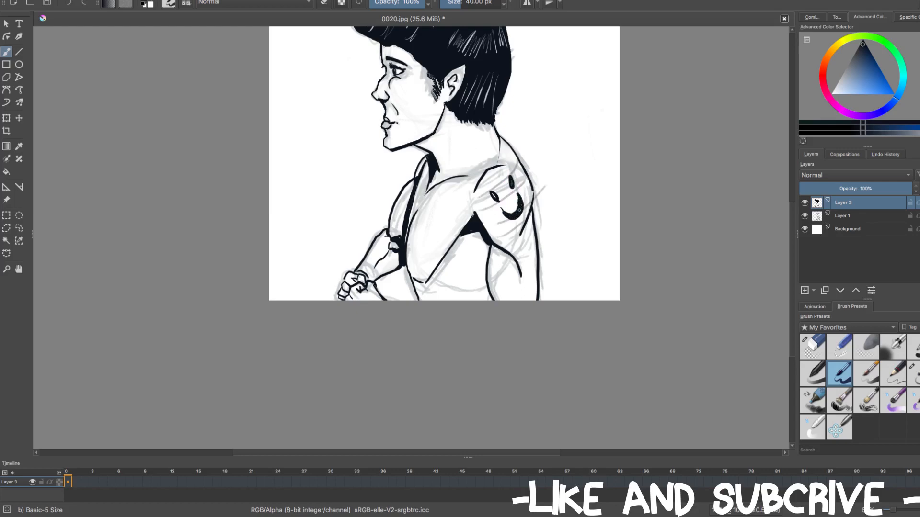
{"action": "key", "text": "slash"}
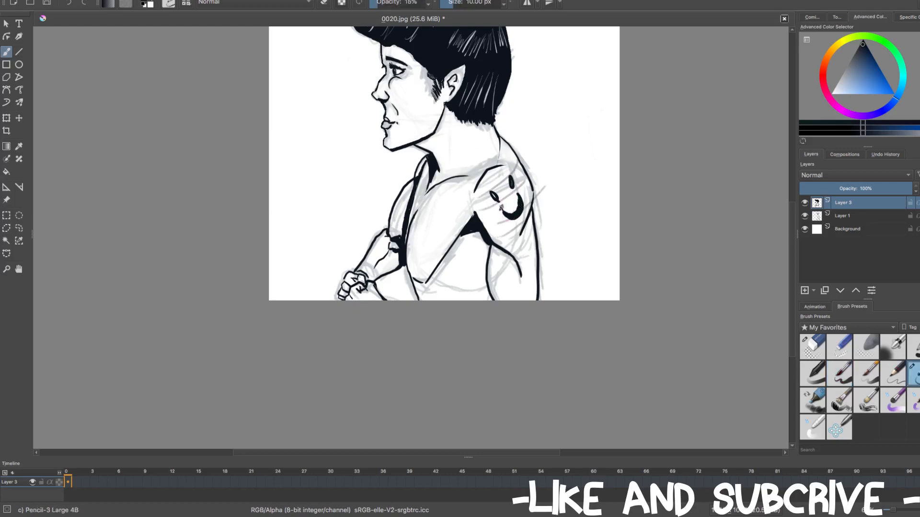
- Undo the last mark on the shoulder smiley, return to the Basic-5 Size brush and hide the sketch on Layer 1
{"action": "key", "text": "ctrl+z"}
{"action": "key", "text": "slash"}
{"action": "key", "text": "slash"}
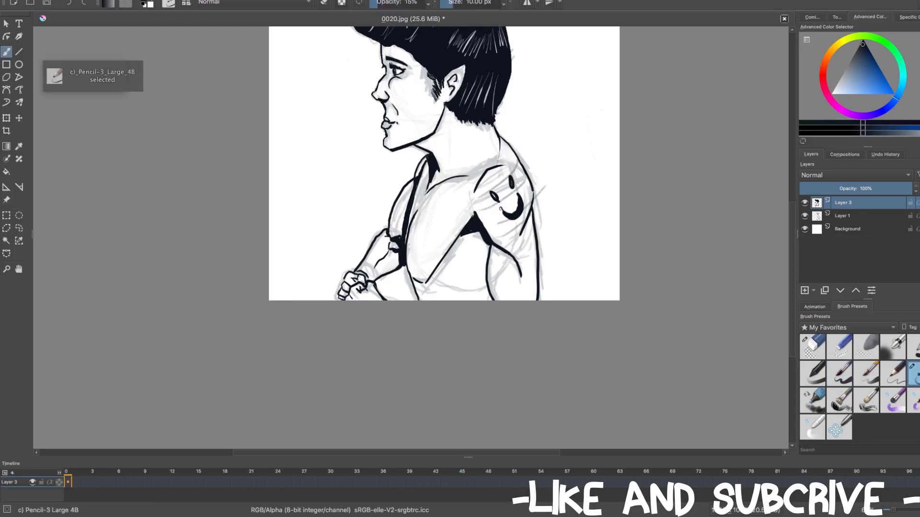
{"action": "key", "text": "slash"}
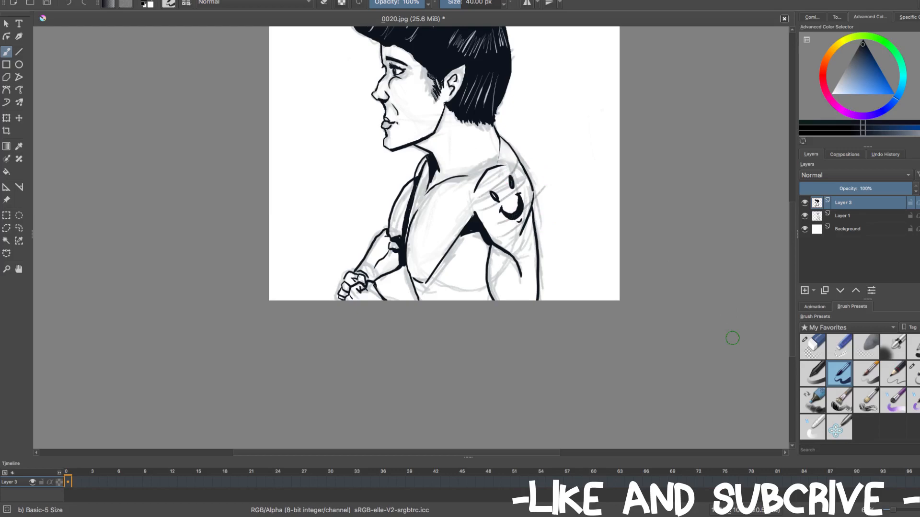
{"action": "left_click", "coordinate": [804, 216]}
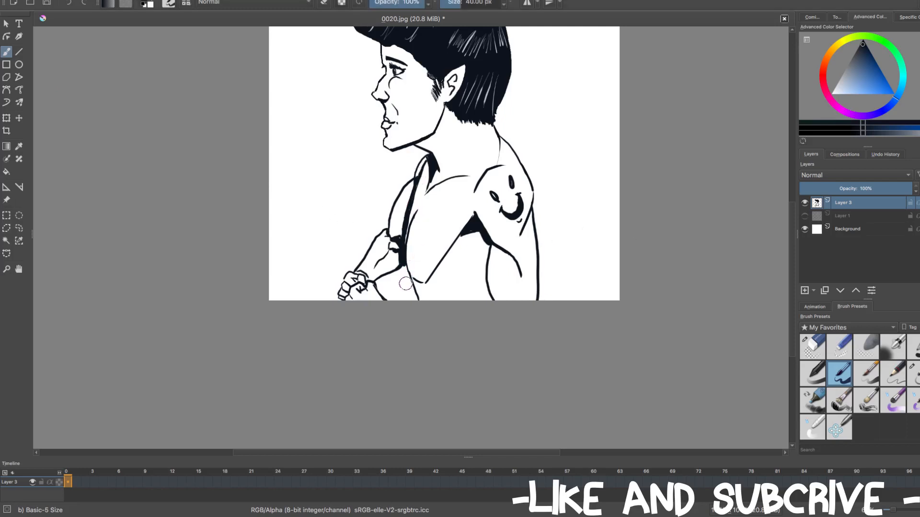
- Ink a line down the belly from the chest to the canvas's lower edge and fill the narrow wedge beside it with solid near-black
{"action": "left_click_drag", "start_coordinate": [407, 267], "coordinate": [406, 301]}
{"action": "key", "text": "slash"}
{"action": "left_click_drag", "start_coordinate": [411, 282], "coordinate": [413, 285]}
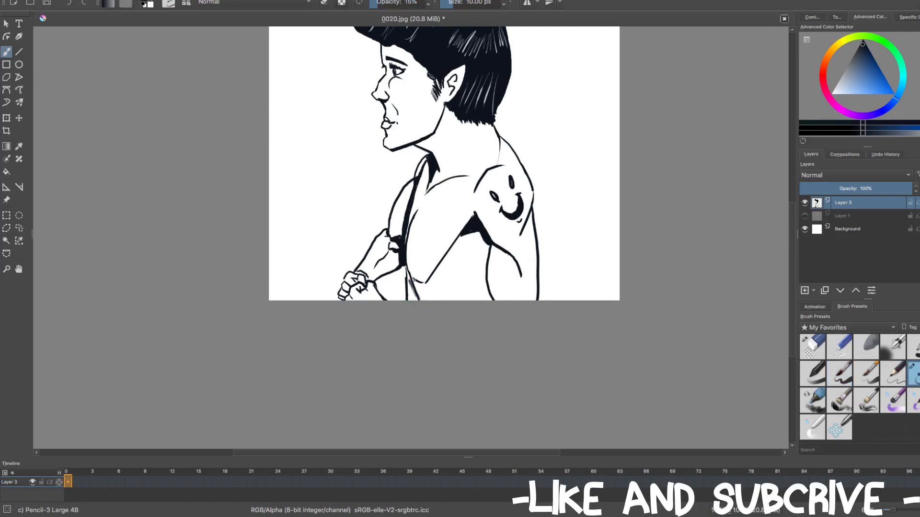
{"action": "key", "text": "ctrl+z"}
{"action": "key", "text": "slash"}
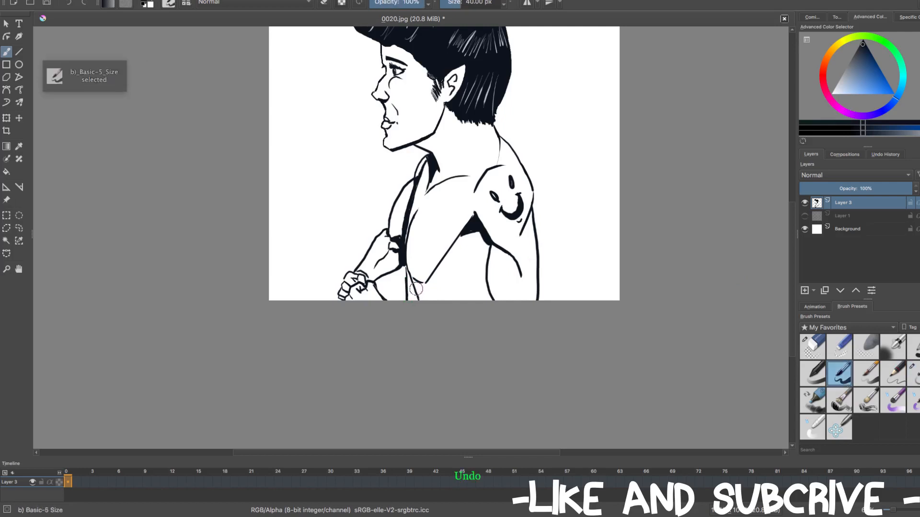
{"action": "left_click_drag", "start_coordinate": [413, 290], "coordinate": [406, 282]}
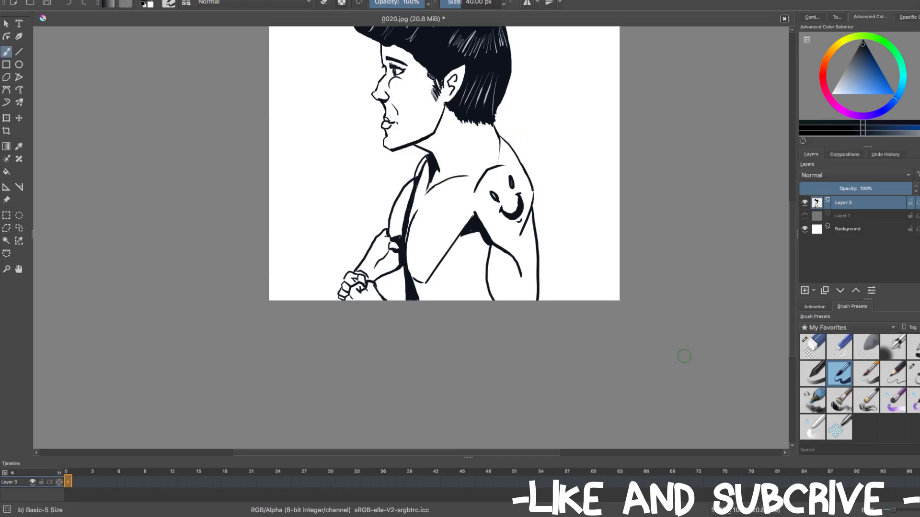
- Thicken the near arm's inner line below the armpit and ink a small round nipple on the lower chest
{"action": "left_click_drag", "start_coordinate": [484, 243], "coordinate": [487, 262]}
{"action": "scroll", "coordinate": [436, 248], "scroll_direction": "down", "scroll_amount": 3}
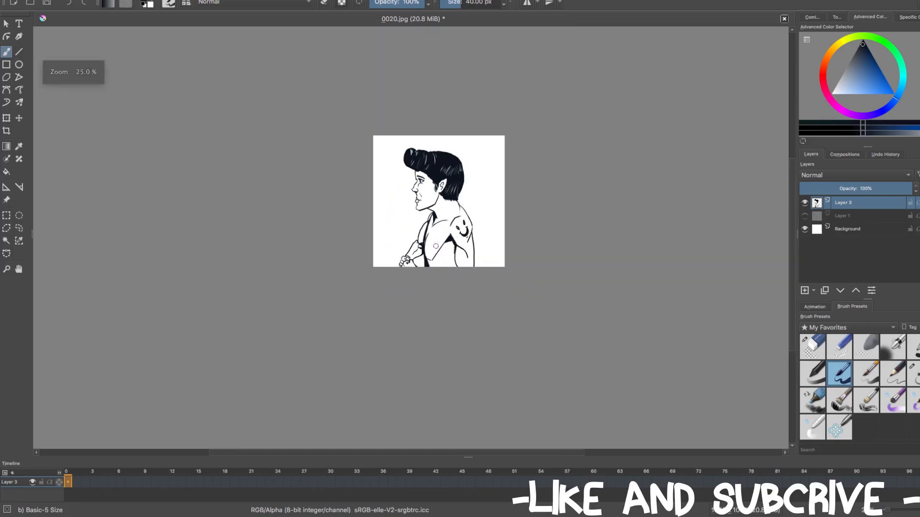
{"action": "scroll", "coordinate": [435, 246], "scroll_direction": "up", "scroll_amount": 2}
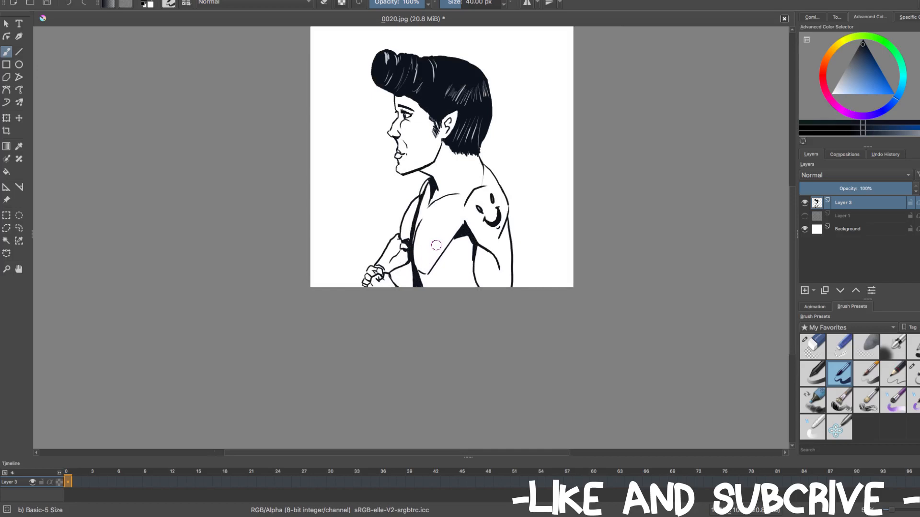
{"action": "left_click_drag", "start_coordinate": [425, 263], "coordinate": [423, 264]}
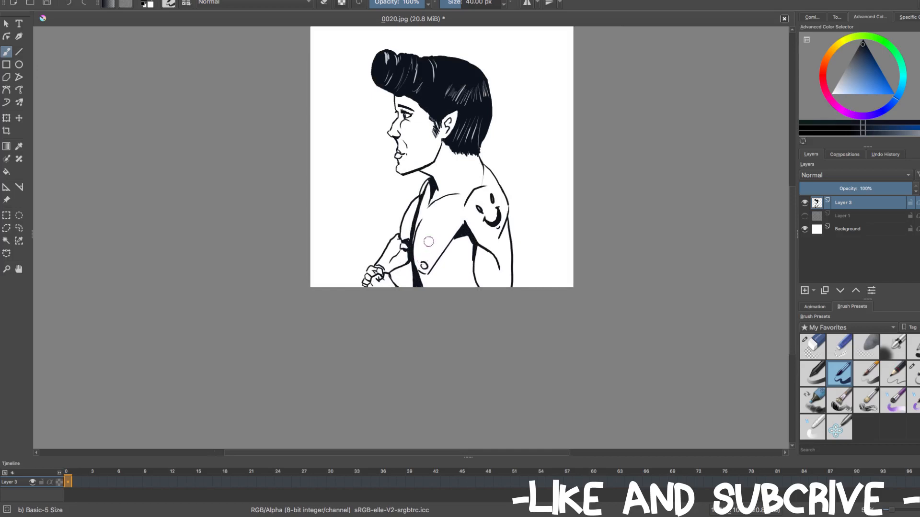